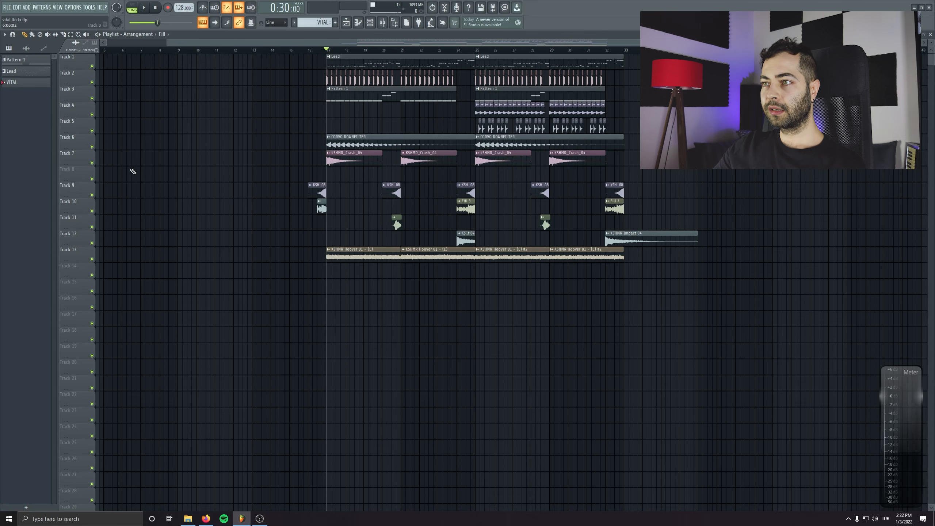
Solo Track 3 and unmute Track 2 so that only the kick and Pattern 1 play.
right_click(92, 99)
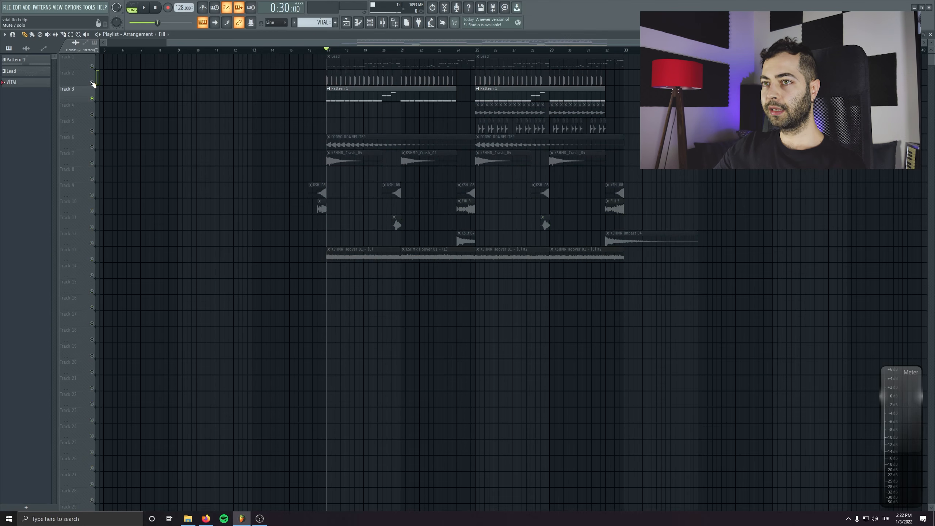
left_click(92, 83)
scroll(326, 77, "up", 5)
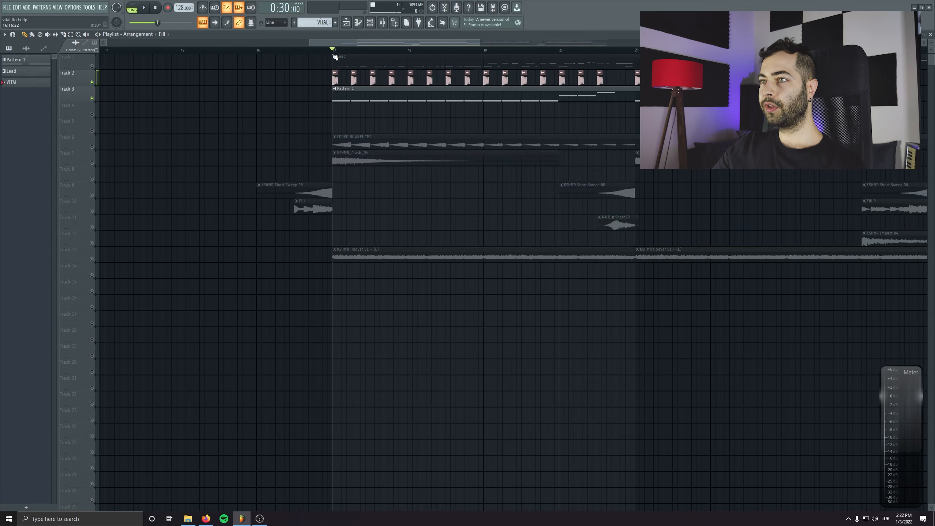
Select the first bar of the arrangement's drop, starting at bar 17, and audition it.
left_click_drag(333, 50, 410, 58)
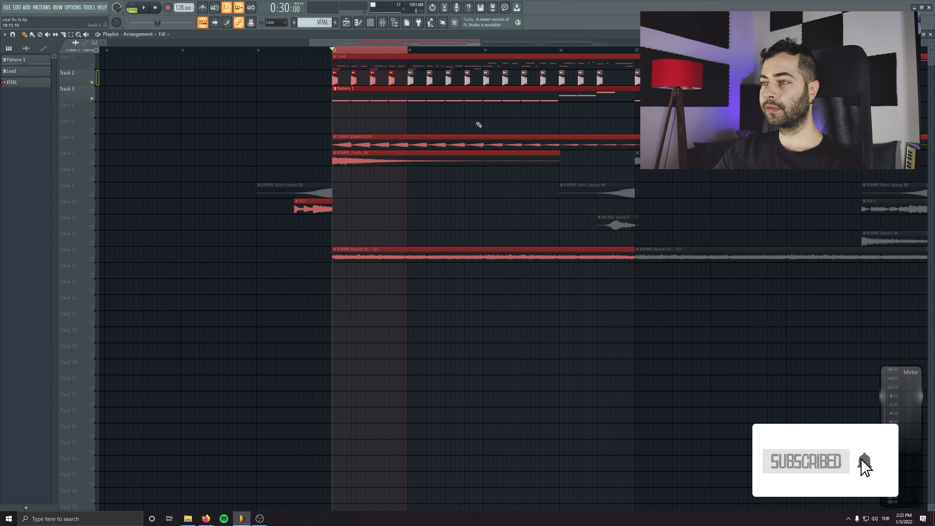
key("space")
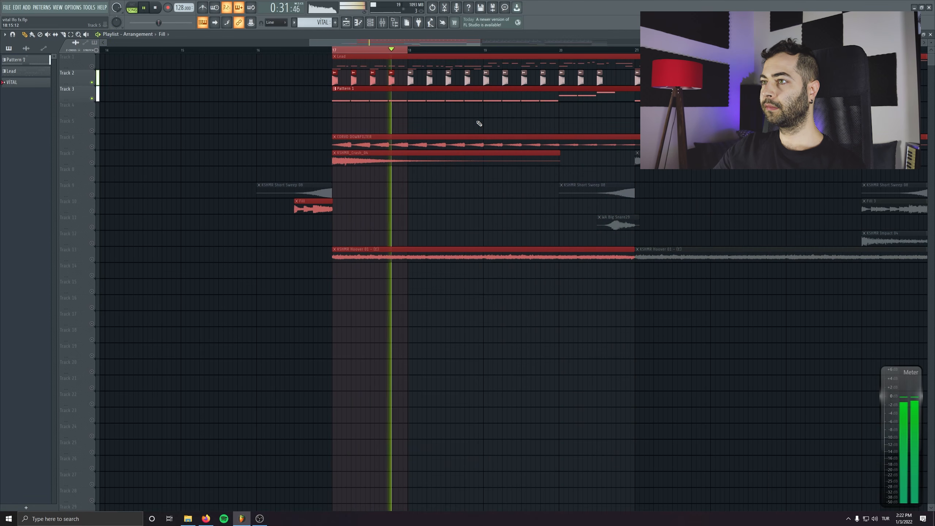
key("space")
Export the selected bar as the WAV file "vital lfo fx" into Vital's Factory > Wavetables > User folder.
left_click(6, 7)
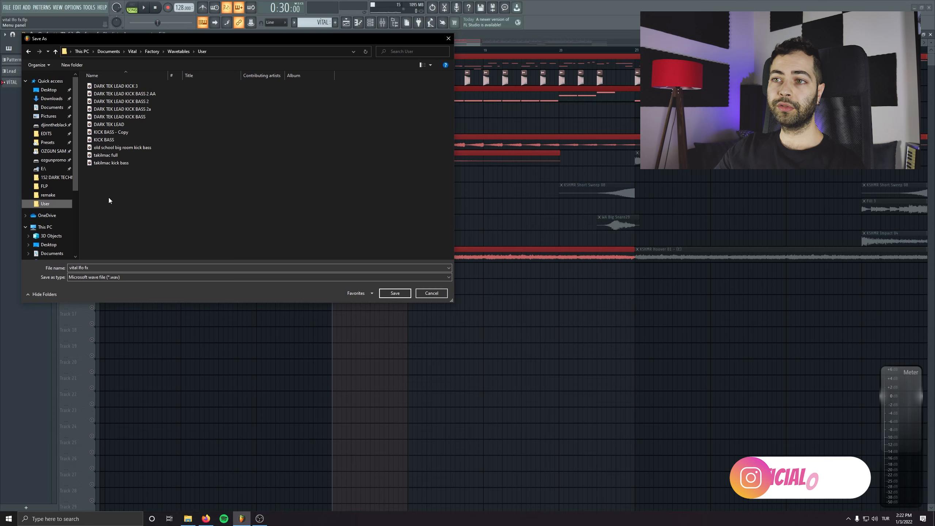
left_click(99, 270)
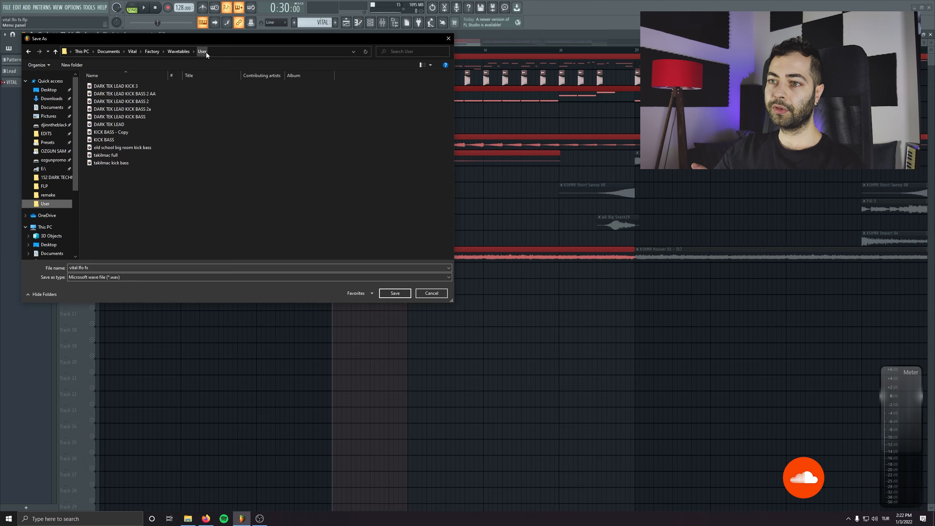
left_click(394, 292)
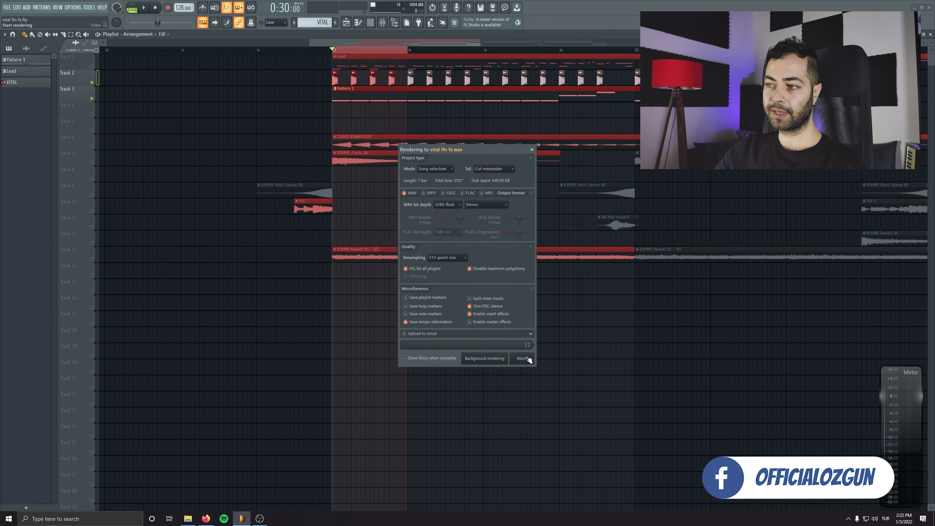
Create a new pattern named Vital.
key("F4")
type("Vita")
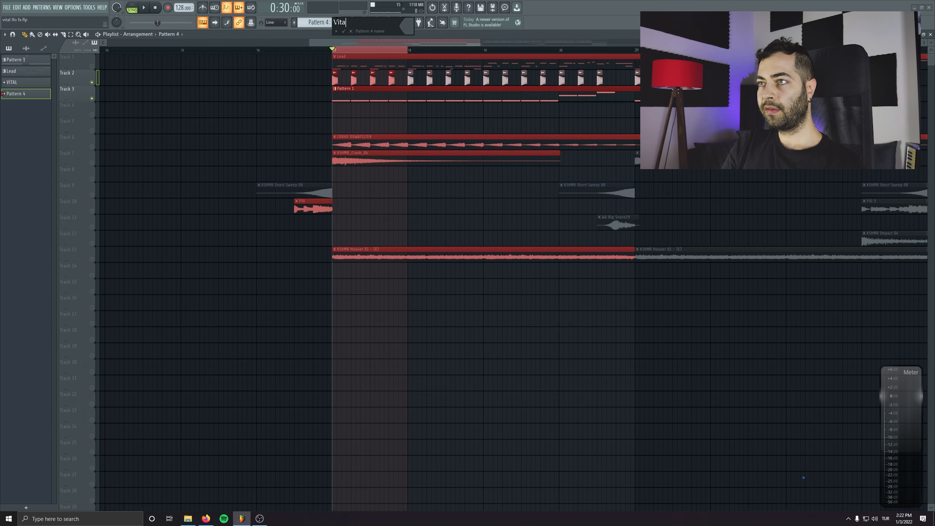
type("l")
key("Return")
Place the Vital pattern on Track 14 at bar 13, set the playback position there, and unmute the track.
scroll(445, 271, "left", 4)
left_click(221, 271)
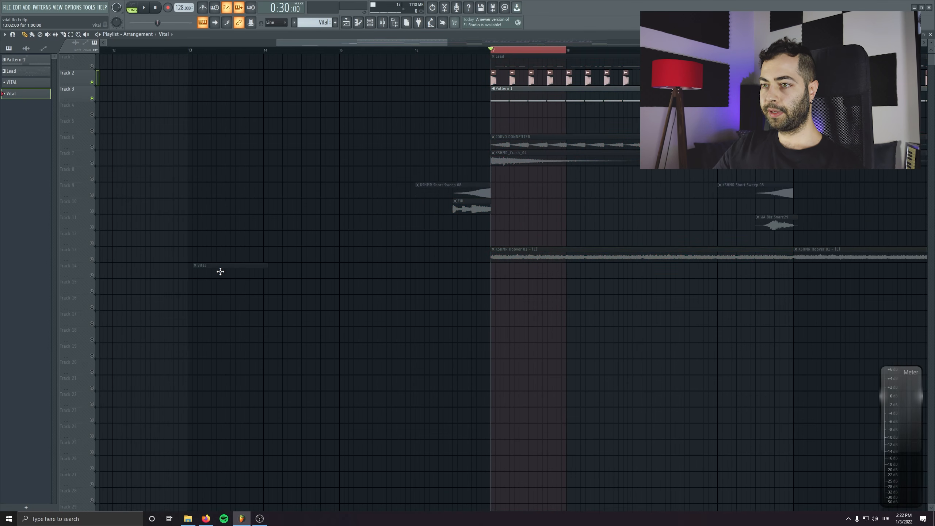
left_click(190, 49)
left_click(92, 275)
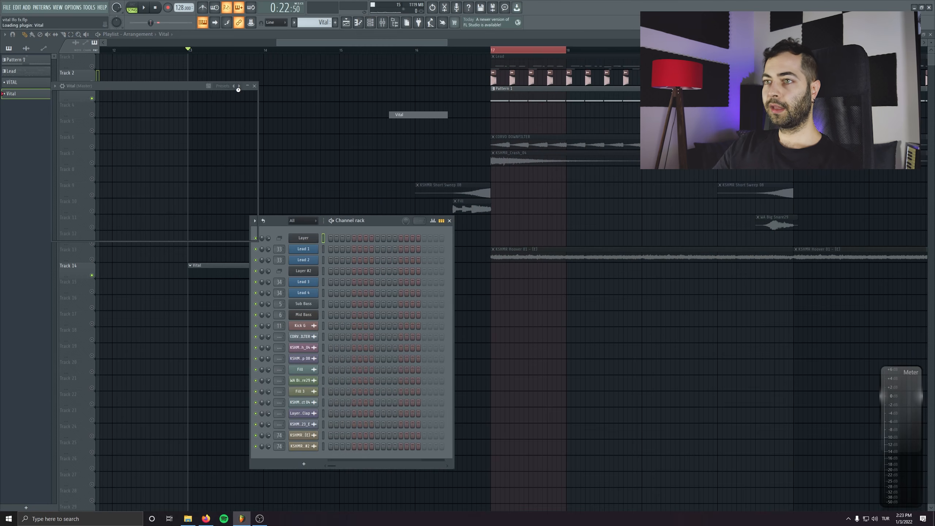
Switch off oscillator 1 and switch on the sampler in the newly loaded Vital synth.
left_click_drag(205, 85, 230, 118)
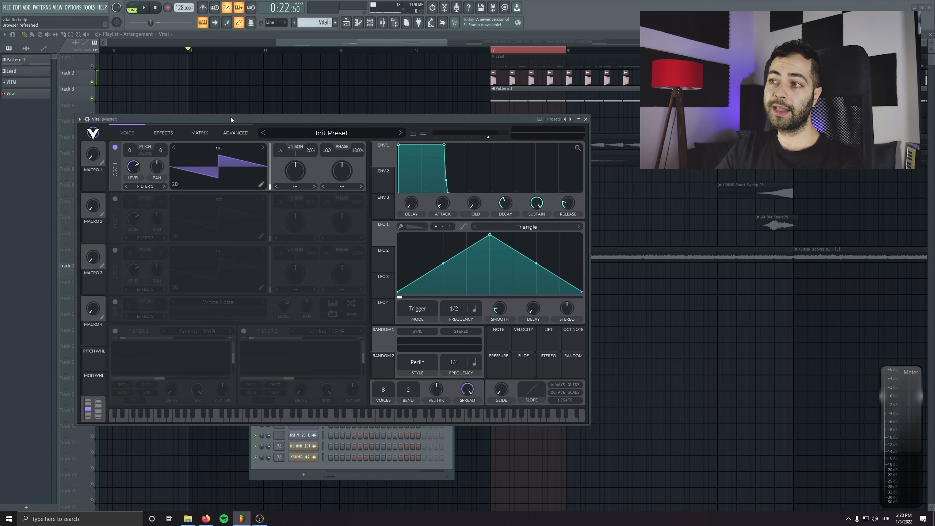
left_click_drag(231, 117, 248, 115)
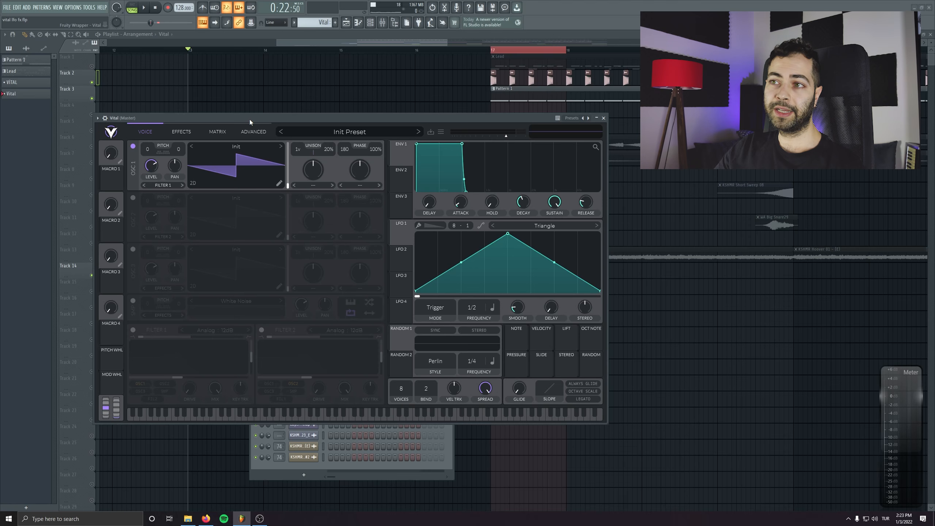
left_click_drag(252, 120, 261, 118)
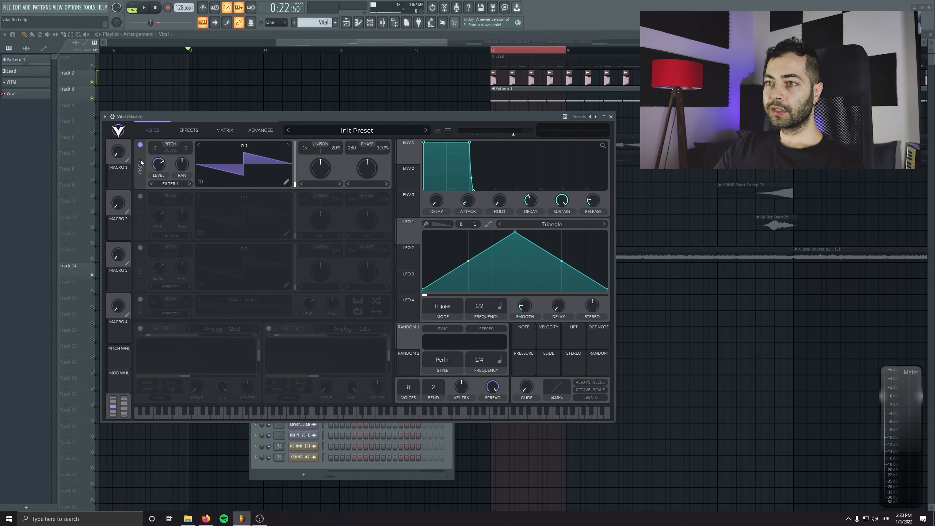
left_click(142, 143)
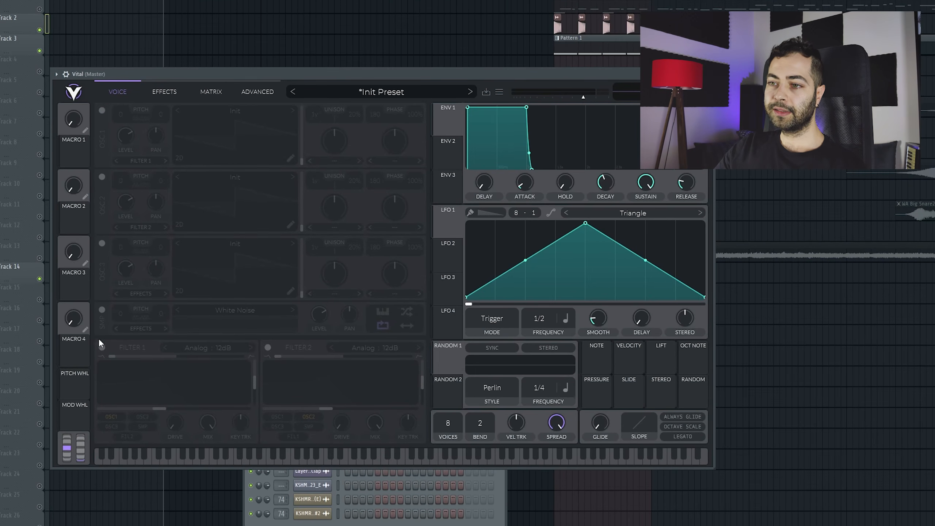
left_click(101, 310)
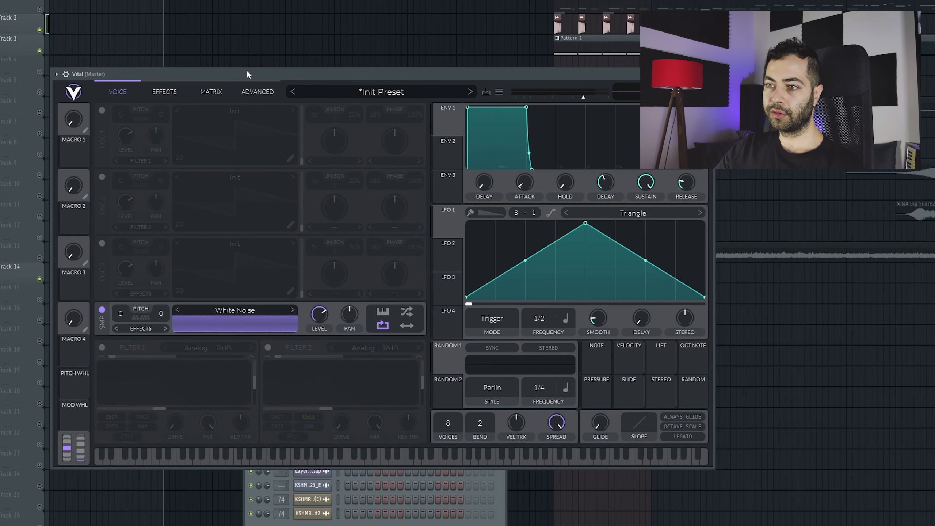
Load the user sample "vital lfo fx" into Vital's sampler and raise the sampler level to maximum.
left_click(235, 310)
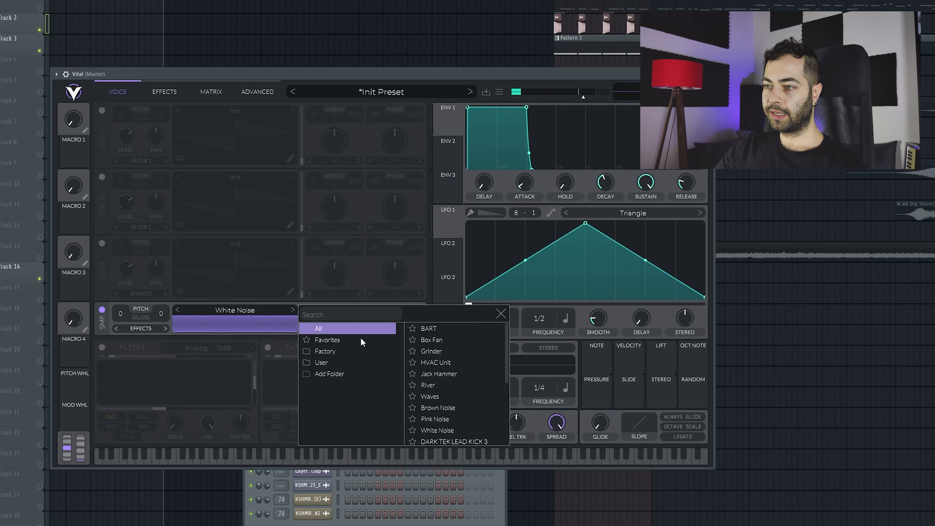
left_click(334, 362)
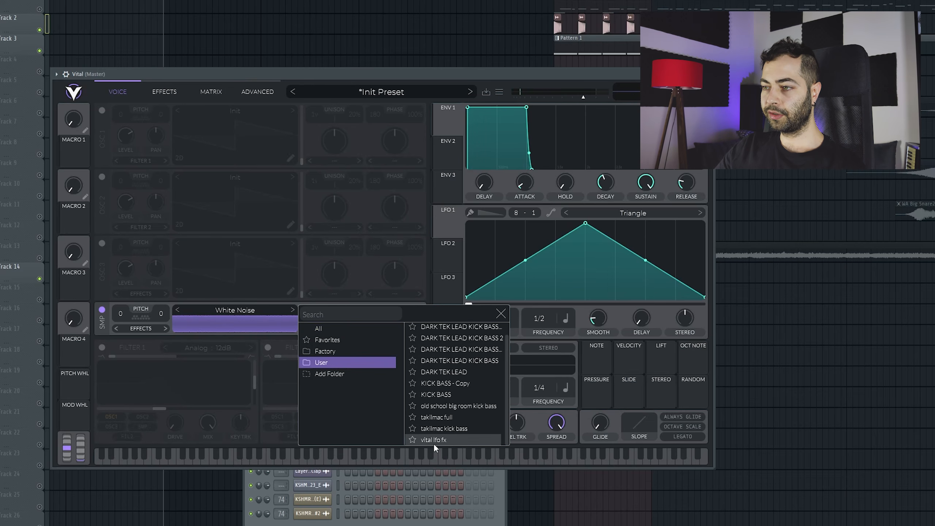
left_click(433, 440)
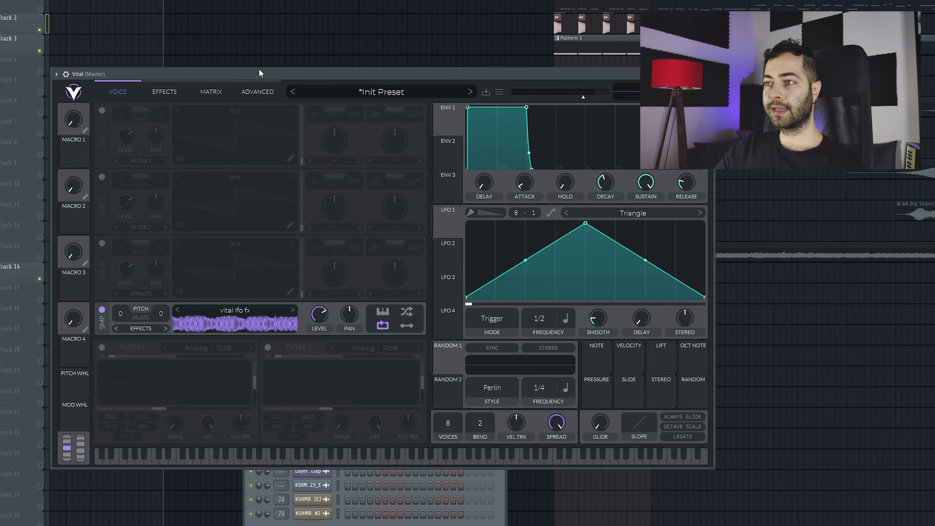
left_click_drag(319, 314, 315, 276)
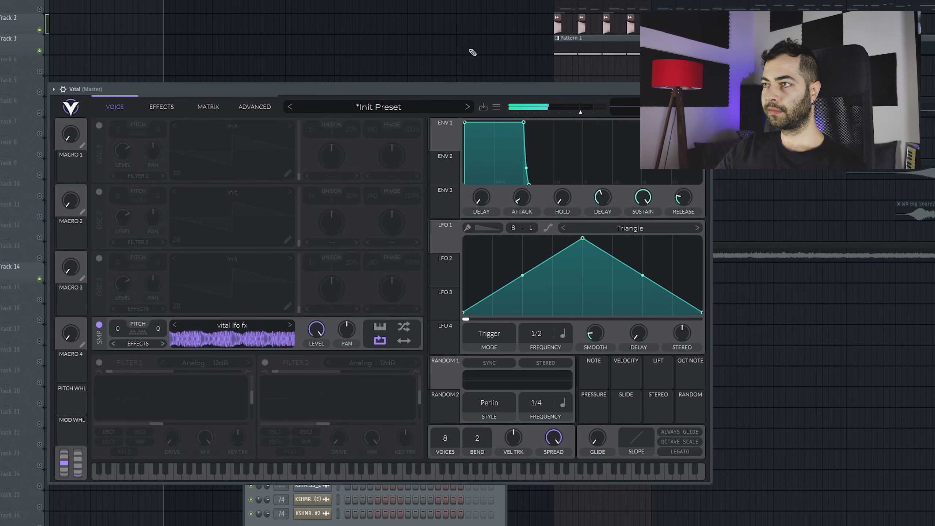
left_click_drag(348, 73, 344, 88)
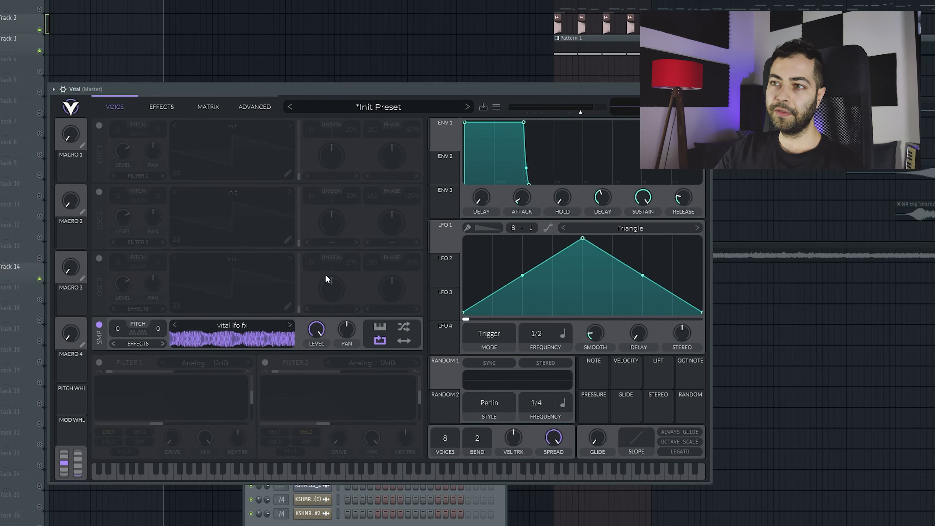
Enable Vital's Chorus effect and turn its mix fully down.
left_click_drag(246, 88, 256, 92)
left_click(172, 110)
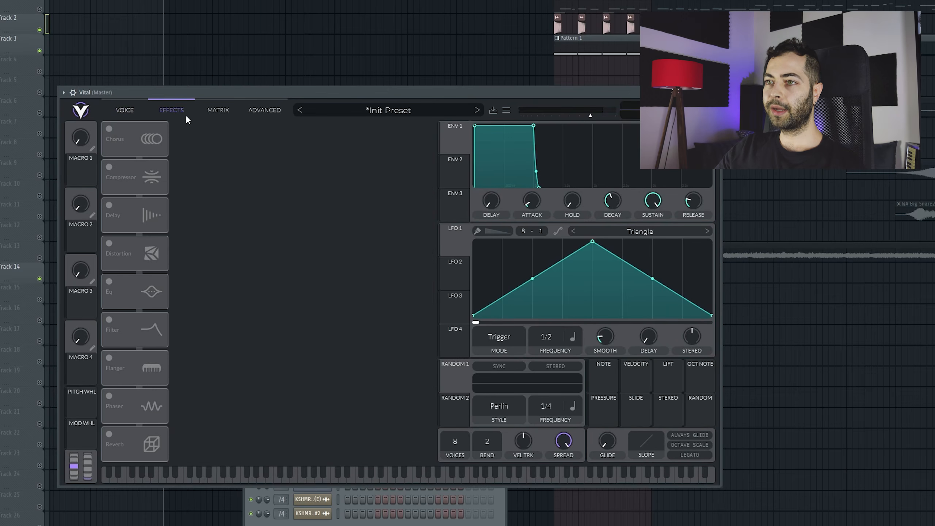
left_click(109, 128)
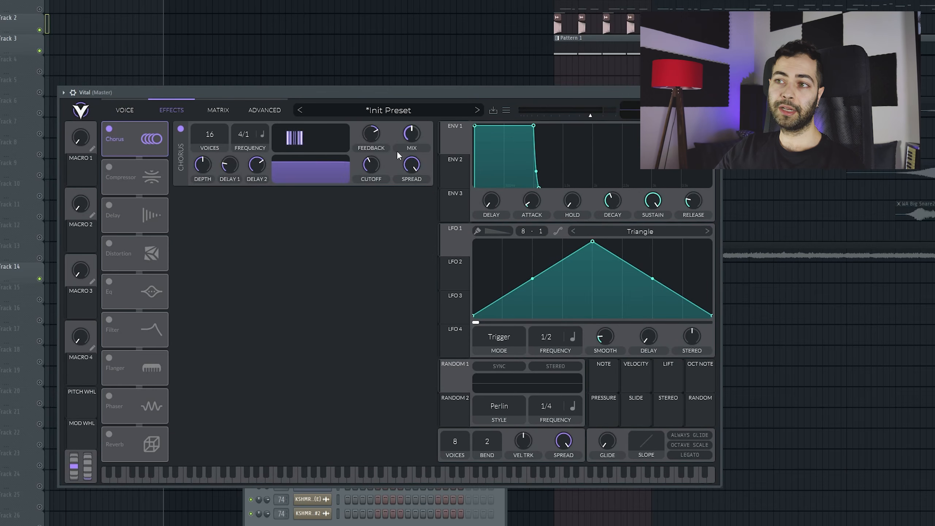
left_click_drag(177, 91, 174, 91)
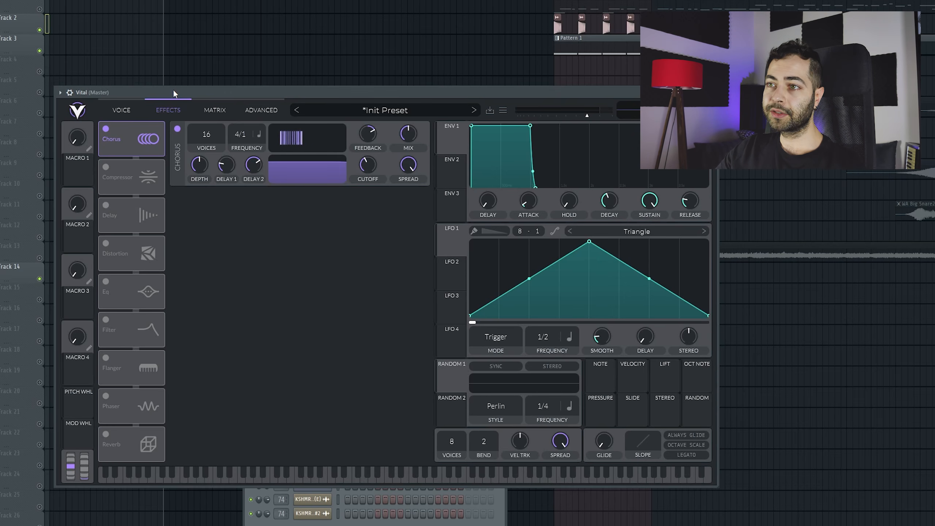
left_click_drag(174, 91, 227, 104)
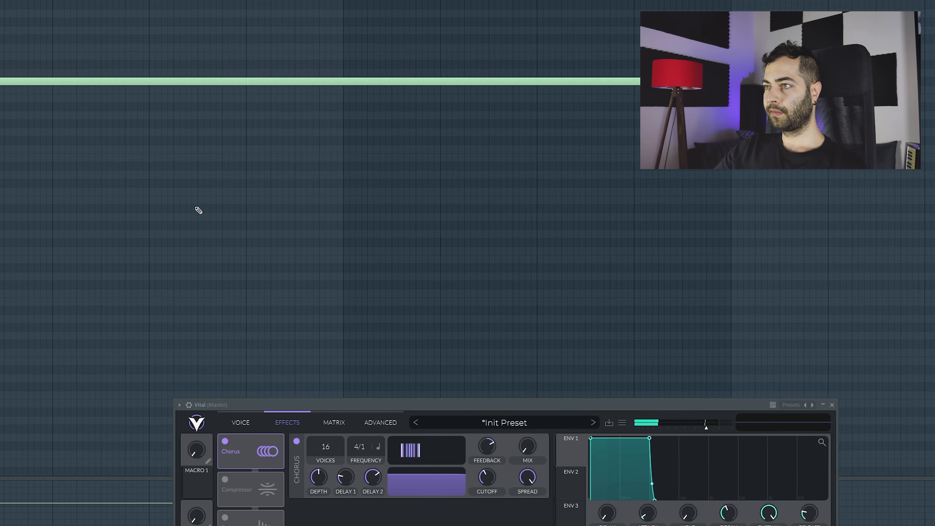
Audition the long Vital note with the dry chorus, and close the piano roll.
key("space")
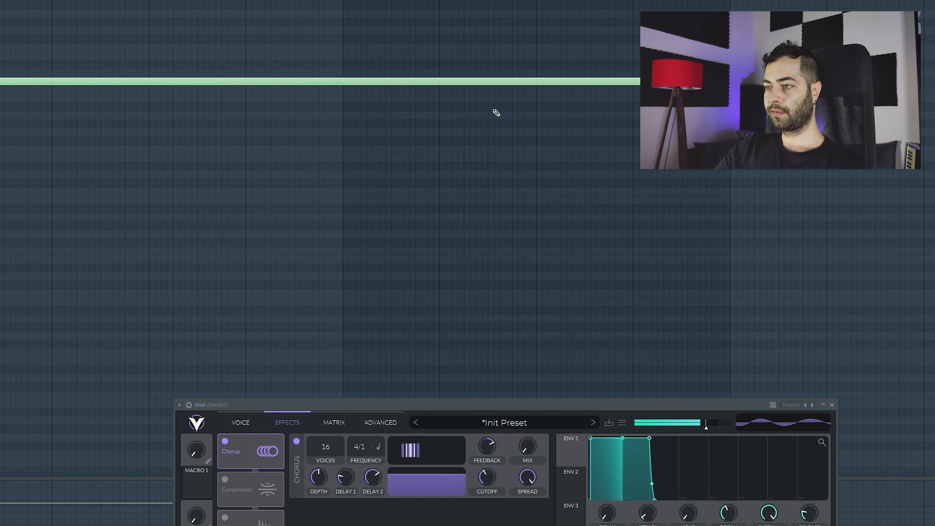
left_click_drag(524, 404, 511, 244)
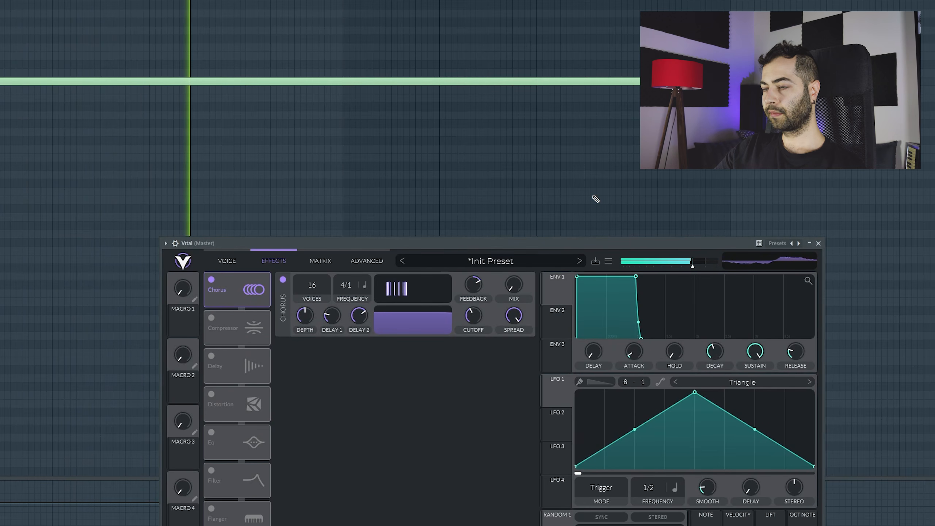
key("F7")
key("space")
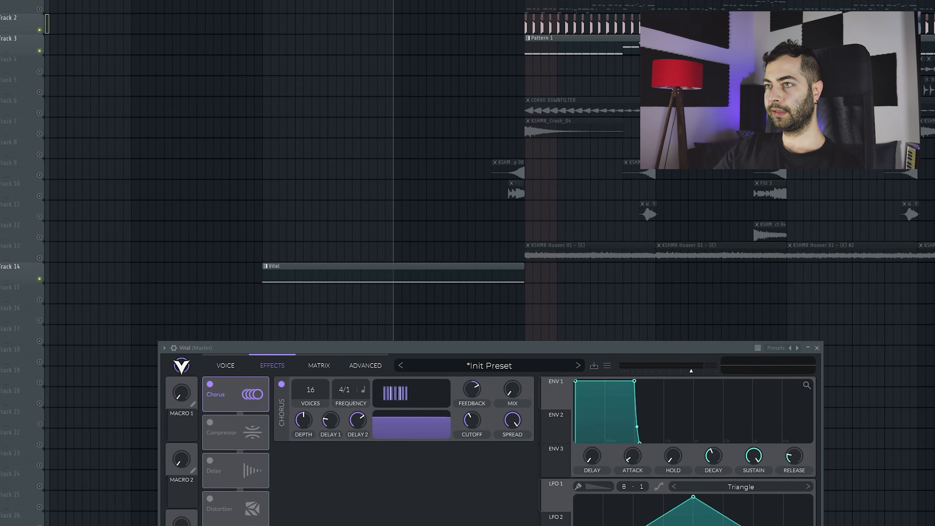
left_click_drag(391, 349, 352, 161)
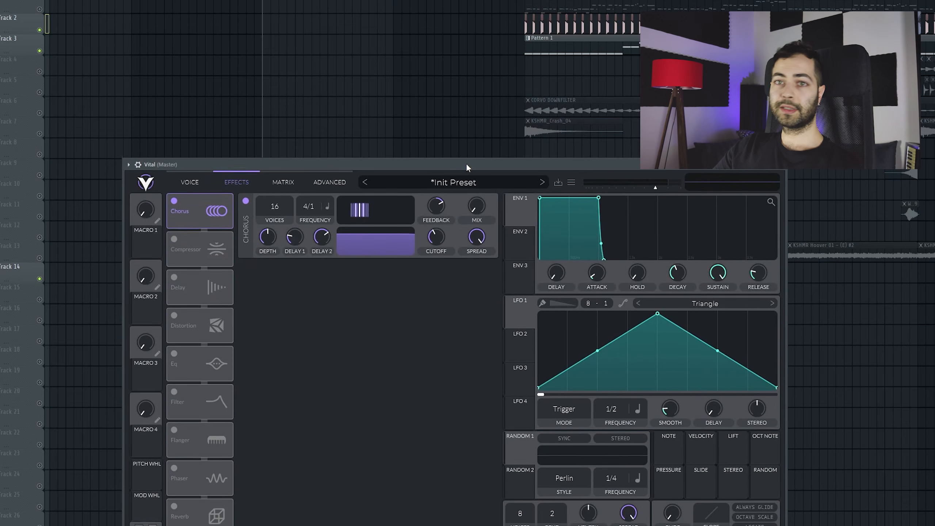
left_click_drag(466, 163, 464, 228)
Try raising the Chorus mix and reducing its depth while the Vital note plays.
mouse_move(475, 269)
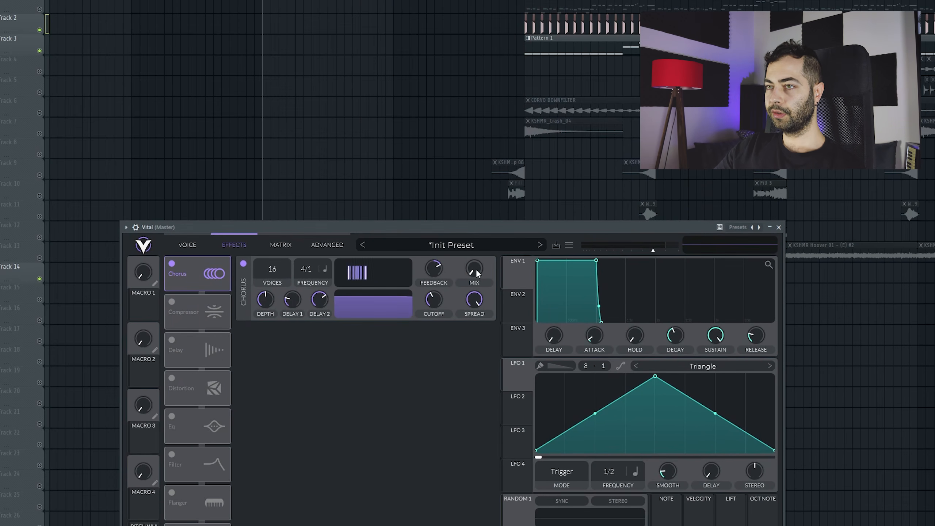
key("space")
left_click_drag(476, 269, 466, 191)
left_click_drag(278, 312, 256, 313)
key("space")
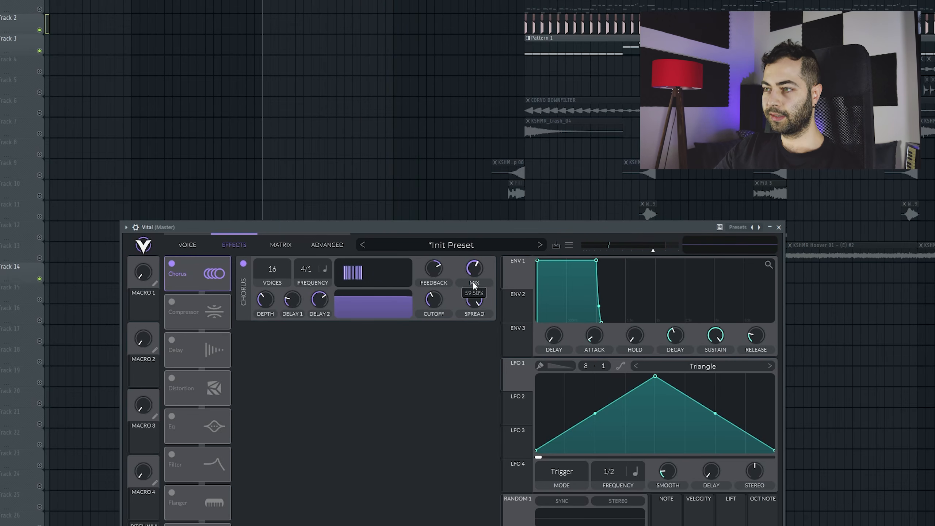
Turn the Chorus depth and mix down to zero and assign Macro 1 to modulate both.
left_click_drag(265, 298, 264, 341)
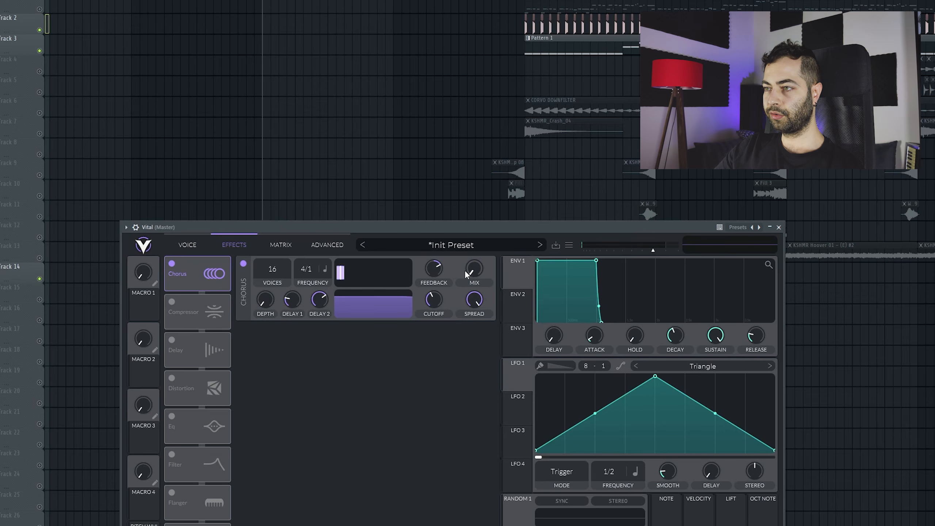
left_click_drag(143, 308, 474, 302)
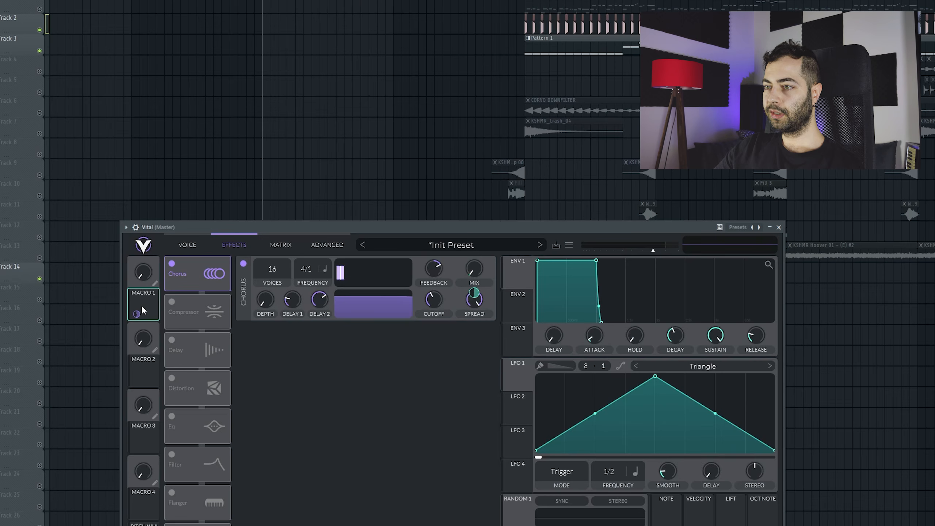
left_click_drag(143, 309, 275, 306)
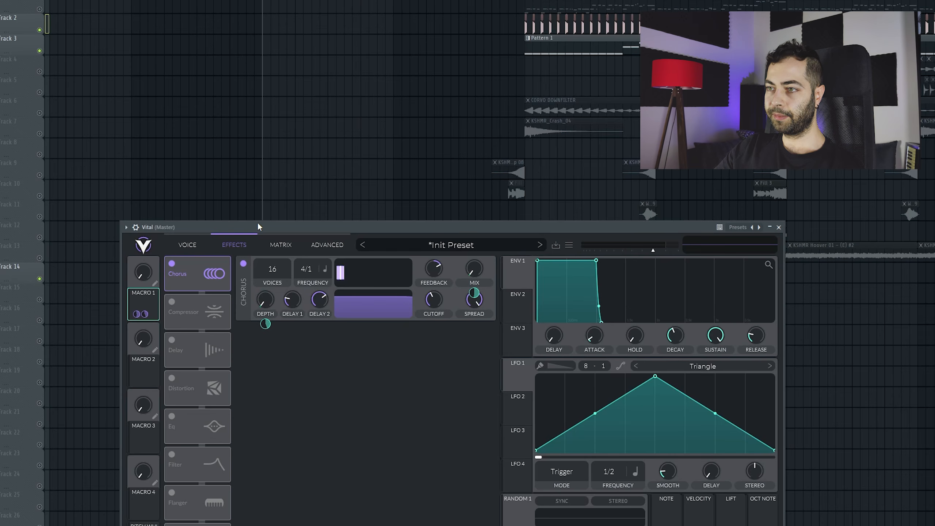
Audition the Vital note while sweeping Macro 1 to hear its effect on the Chorus depth and mix.
left_click_drag(257, 226, 260, 236)
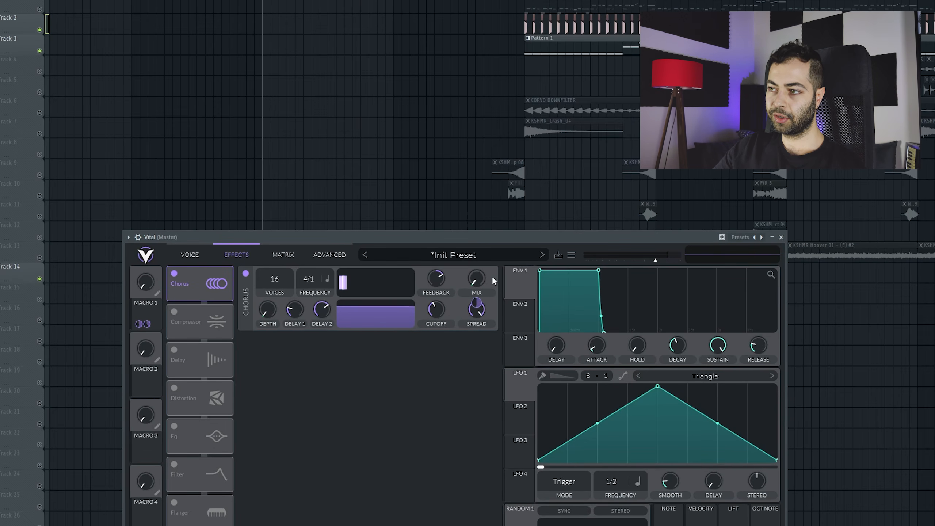
key("space")
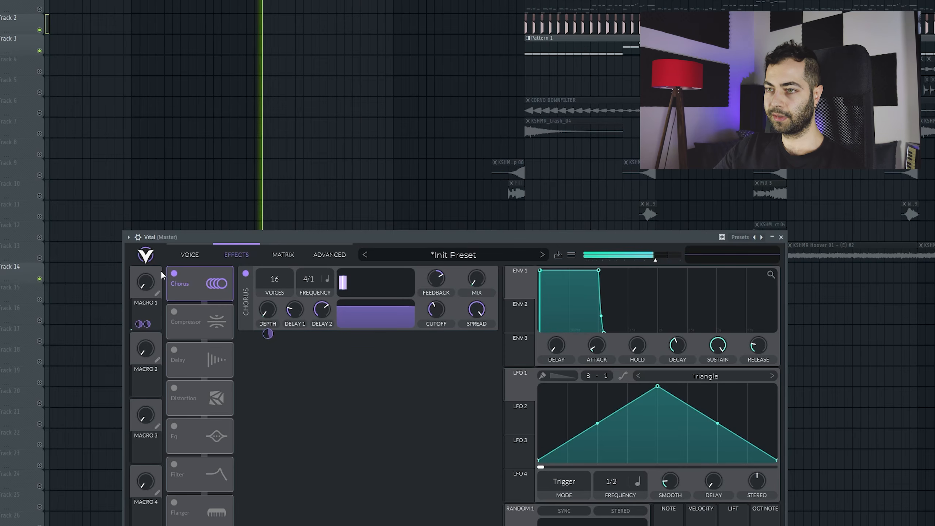
left_click_drag(148, 285, 163, 367)
key("space")
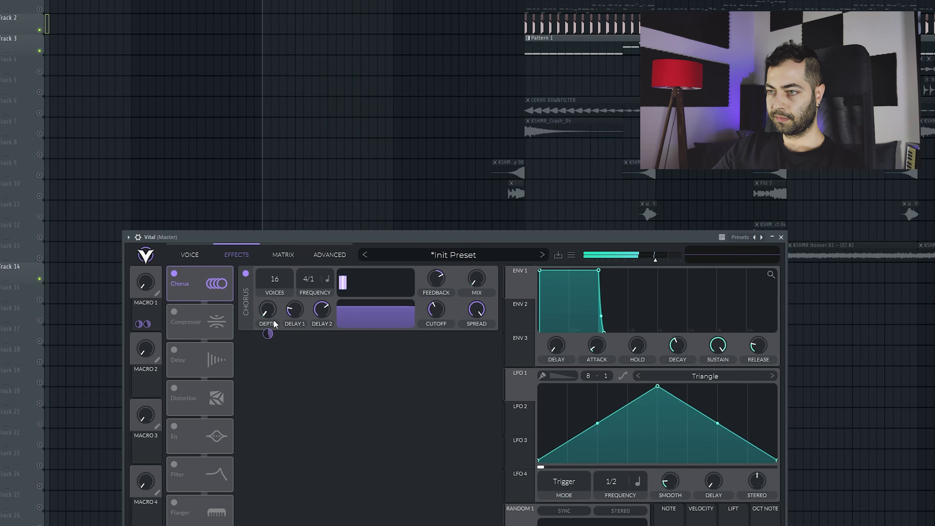
mouse_move(271, 334)
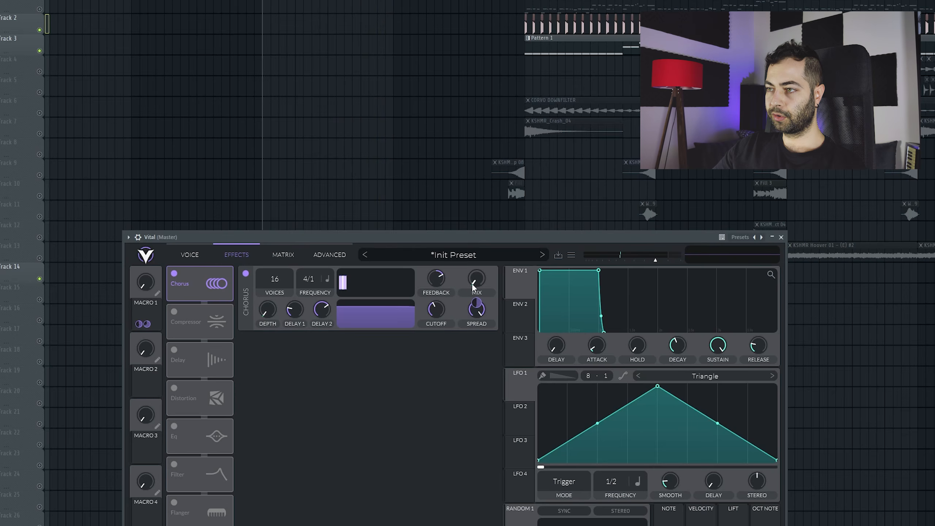
mouse_move(476, 302)
Enable the Delay effect, place it directly after Chorus, and set it to Ping Pong mode with its mix fully down.
left_click_drag(303, 237, 306, 224)
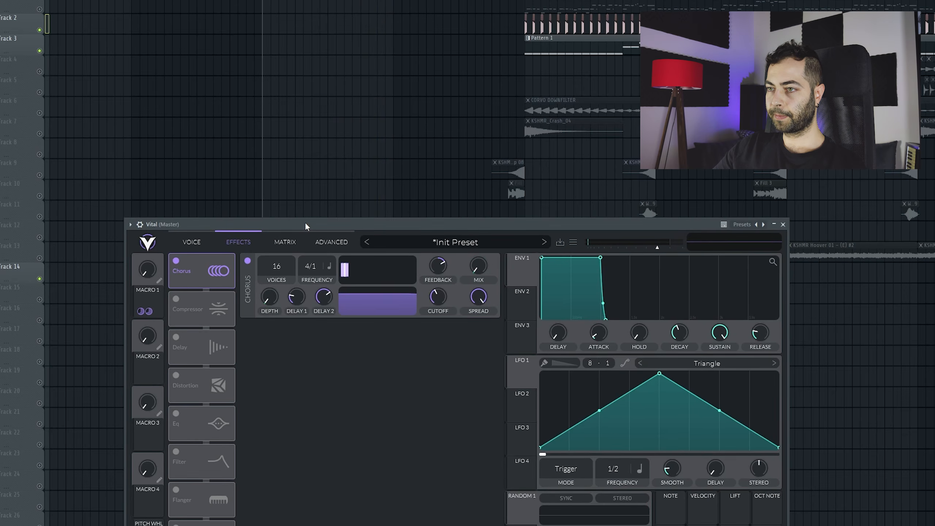
left_click(176, 337)
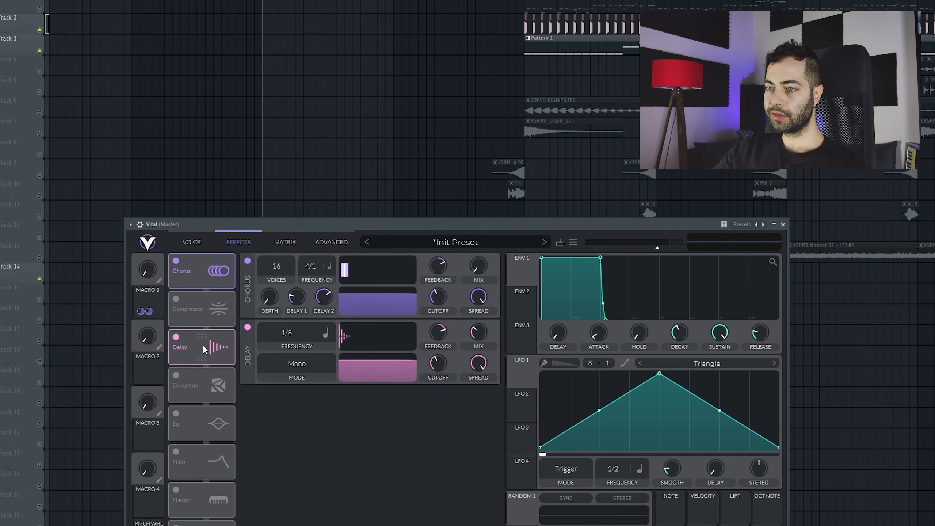
left_click_drag(203, 346, 187, 312)
left_click(295, 364)
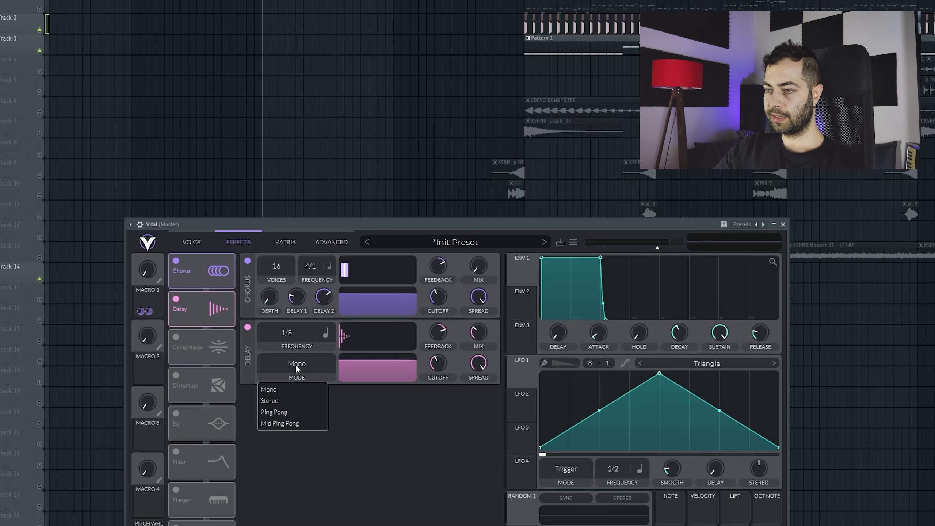
left_click(273, 412)
left_click_drag(261, 219, 260, 210)
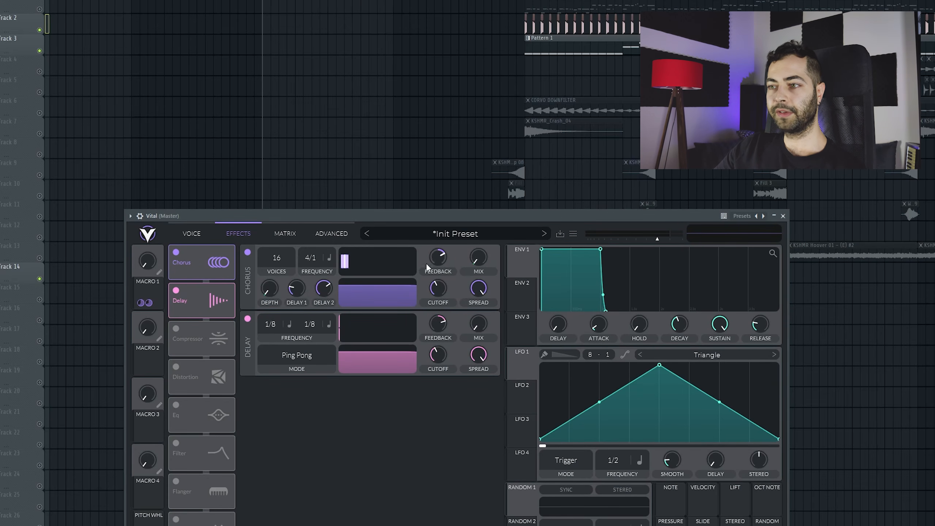
Try sweeping the Delay mix up to 100% while the Vital note plays.
key("space")
left_click_drag(479, 323, 478, 384)
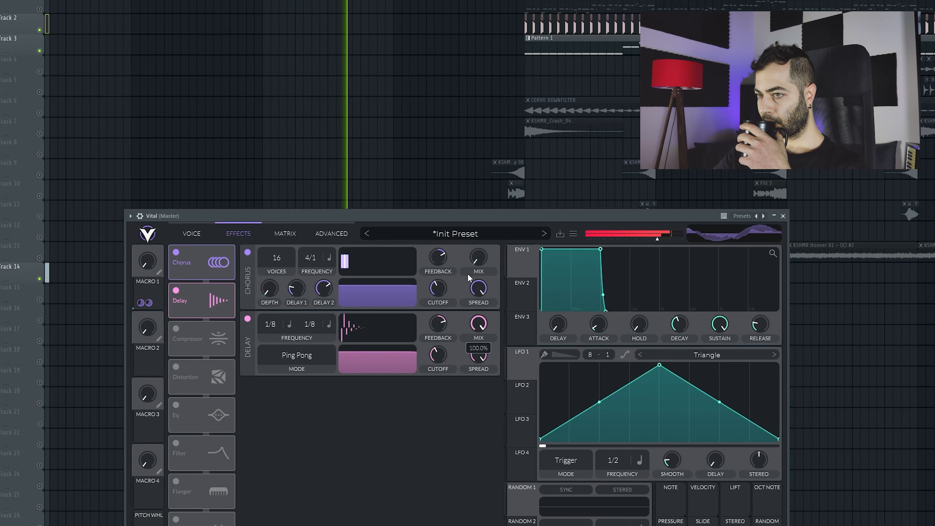
key("space")
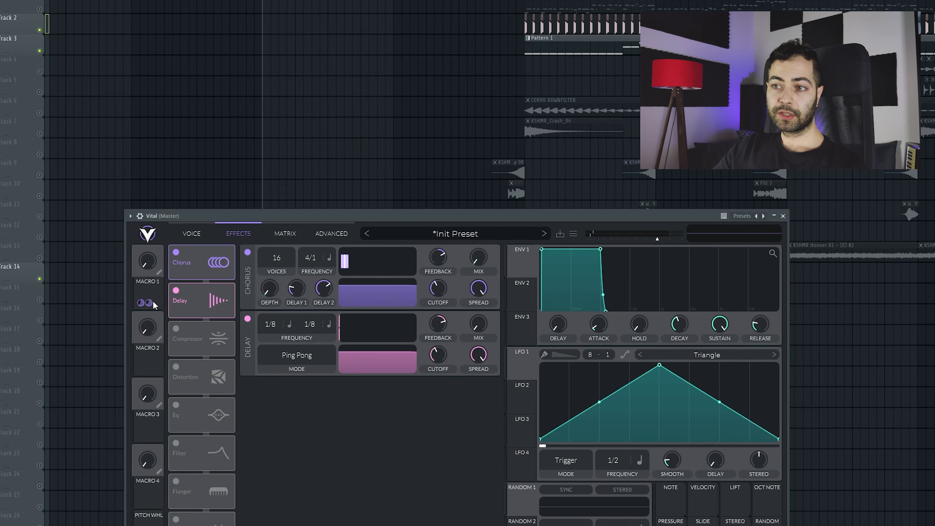
Assign Macro 1 to the Delay mix and audition the macro sweep with the Vital note playing.
left_click_drag(145, 301, 478, 323)
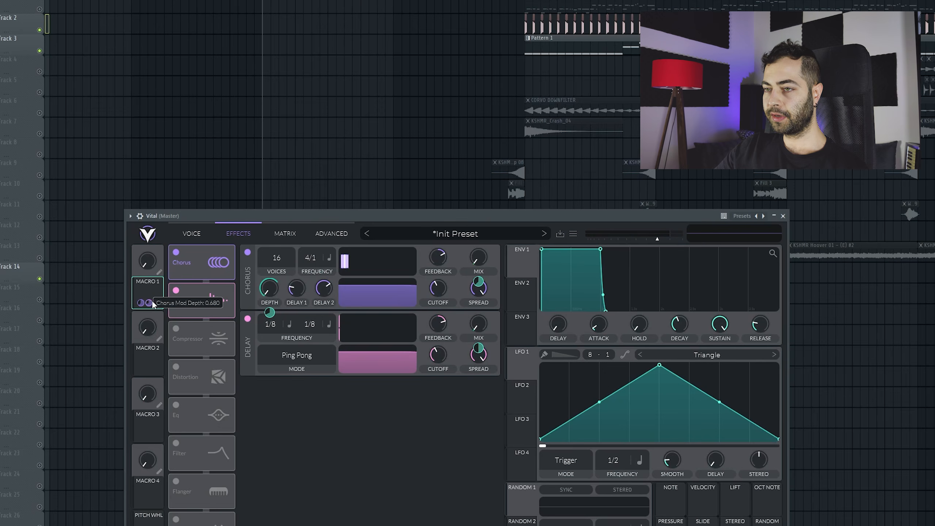
key("space")
left_click_drag(151, 262, 182, 242)
key("space")
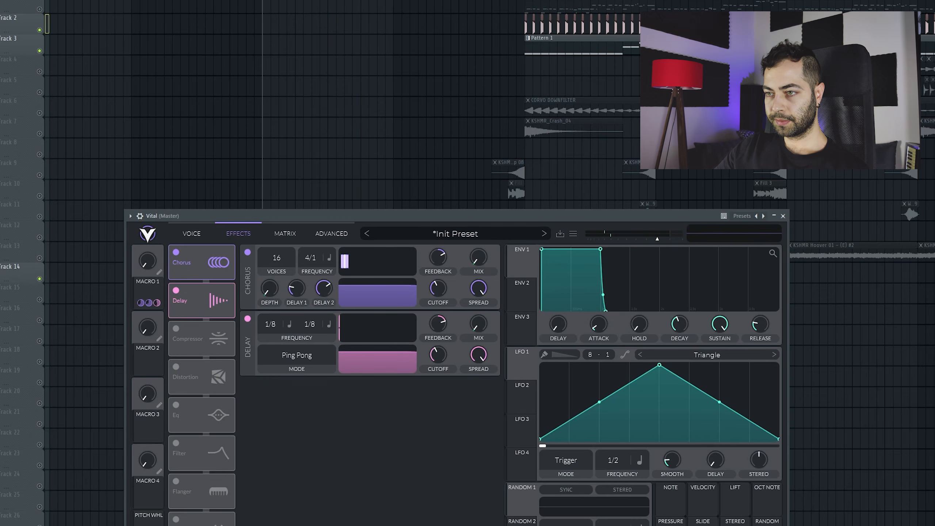
Place the Reverb effect directly after Delay, enable it, and assign Macro 1 to its mix.
left_click_drag(180, 525, 176, 345)
left_click(176, 328)
left_click_drag(149, 291, 481, 398)
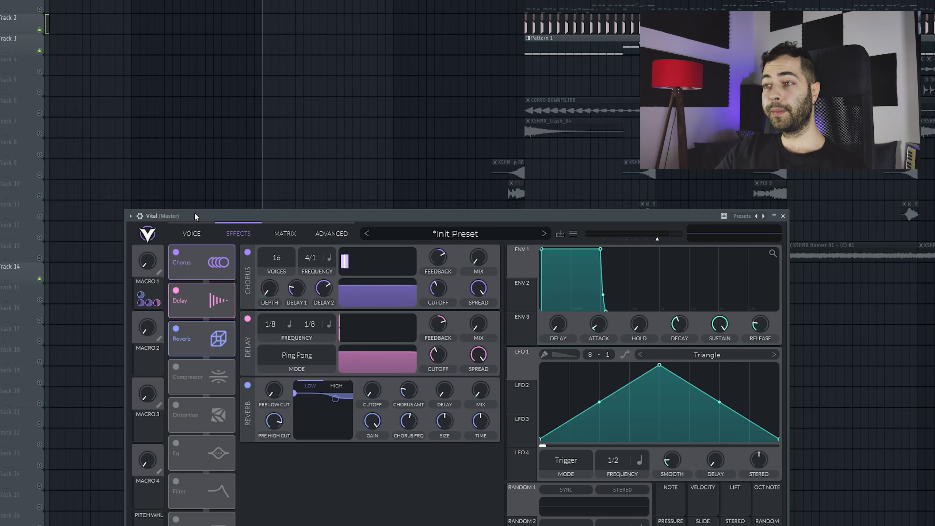
Assign Macro 1 to the sampler's pitch, audition the macro sweep, and close Vital.
left_click_drag(195, 215, 178, 151)
left_click(180, 222)
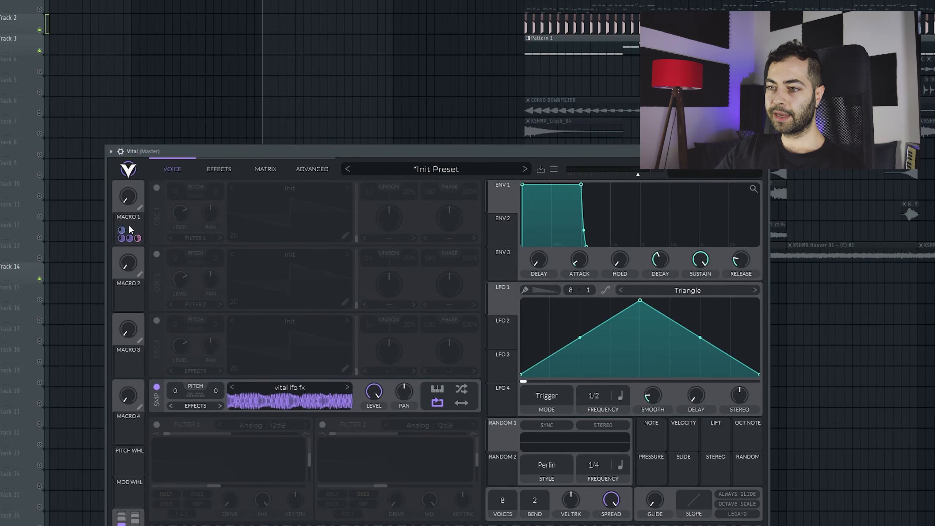
left_click_drag(130, 227, 182, 395)
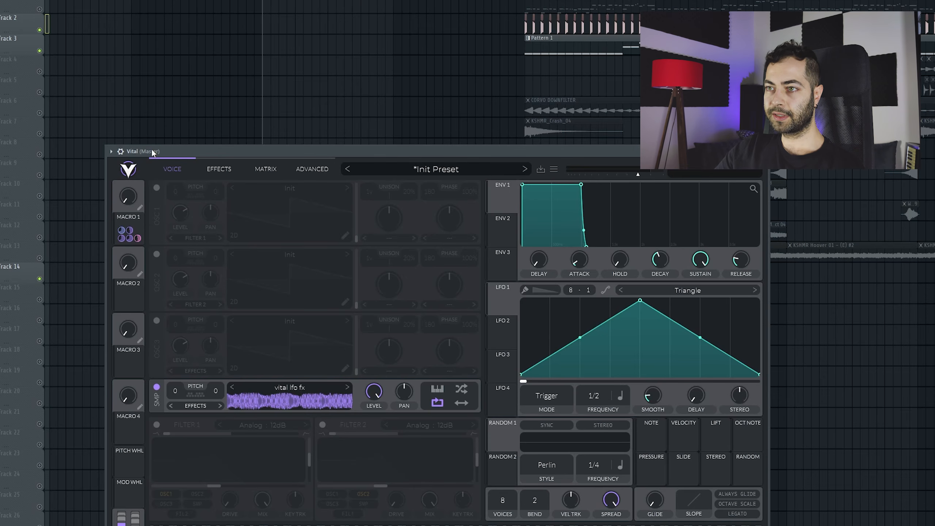
key("space")
mouse_move(126, 194)
left_mouse_down()
mouse_move(130, 108)
mouse_move(131, 200)
left_mouse_up()
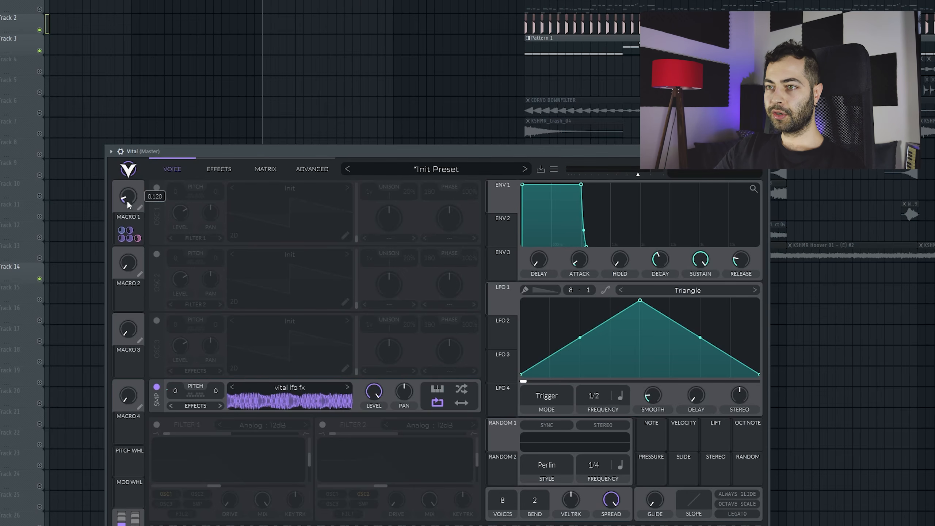
key("Escape")
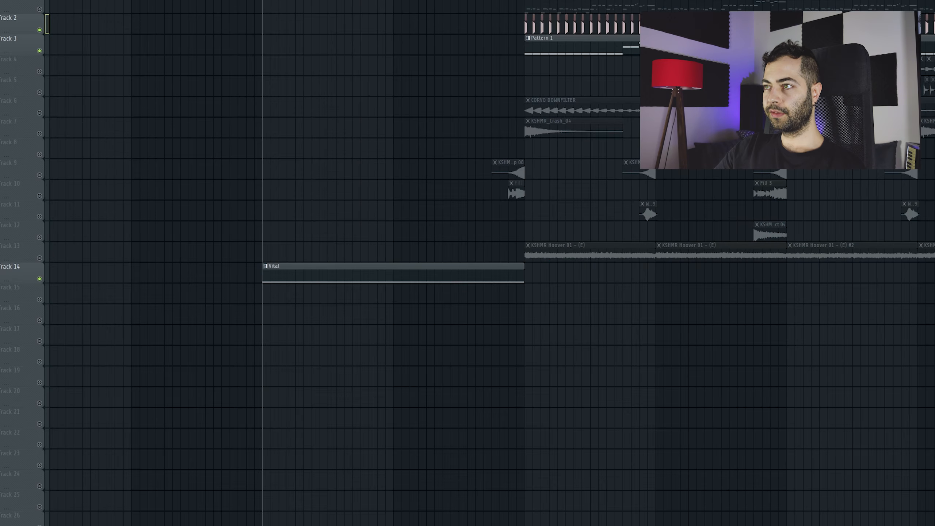
Create an automation clip for the last tweaked parameter, Macro 1, across the time range of the Vital clip.
left_click_drag(262, 1, 526, 1)
left_click(36, 0)
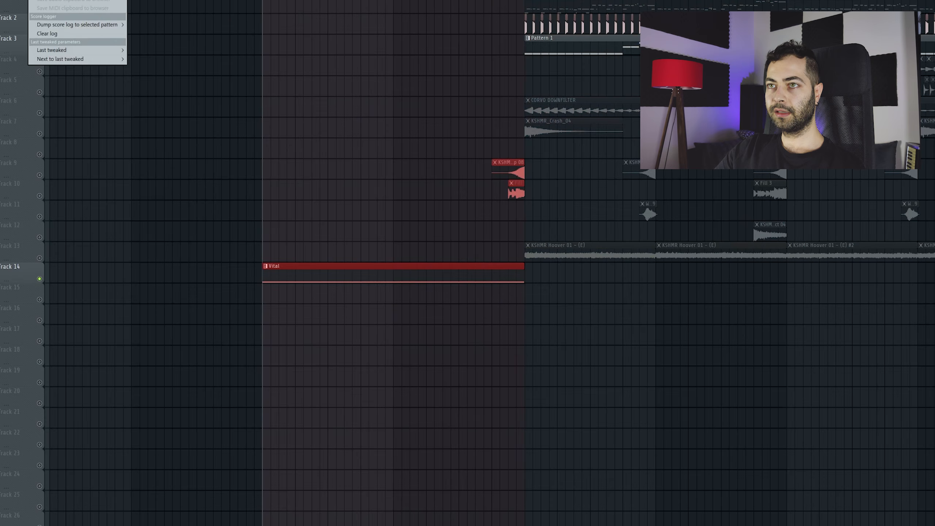
mouse_move(52, 50)
left_click(163, 114)
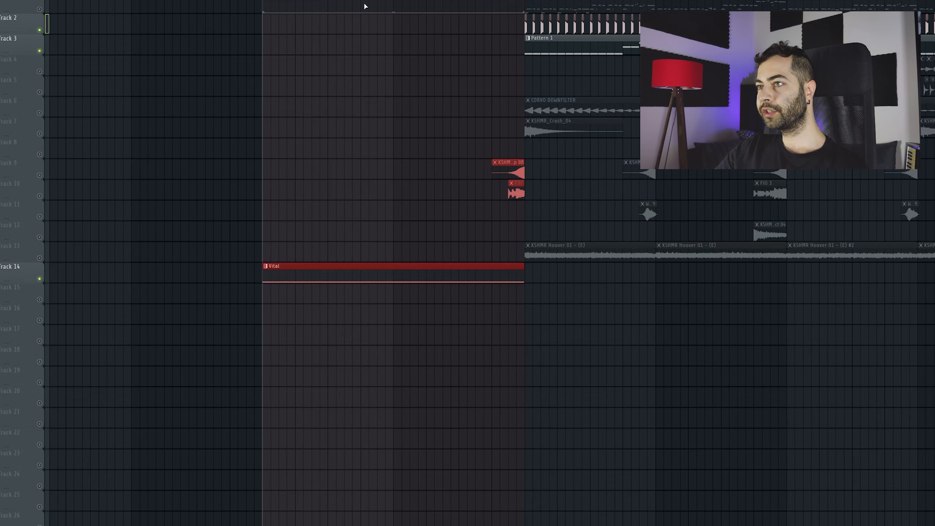
left_click_drag(363, 32, 361, 299)
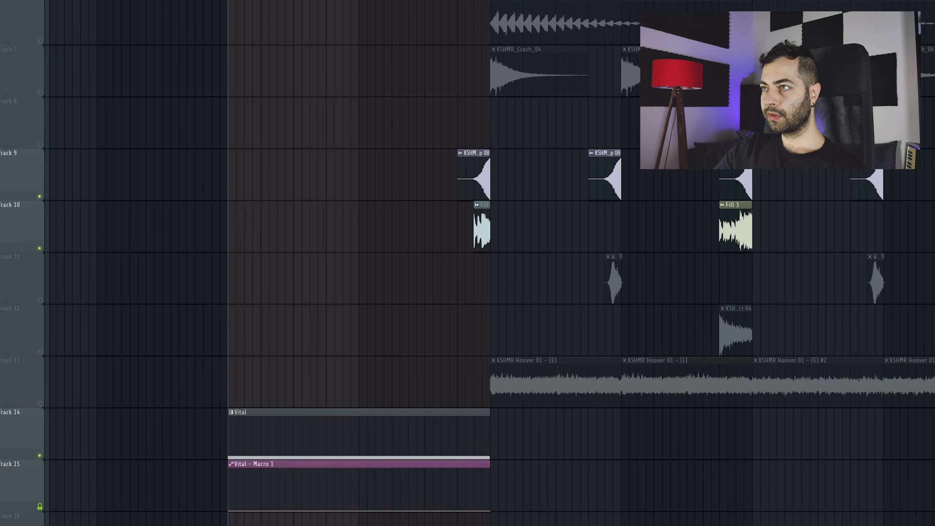
double_click(458, 0)
left_click_drag(369, 181, 403, 156)
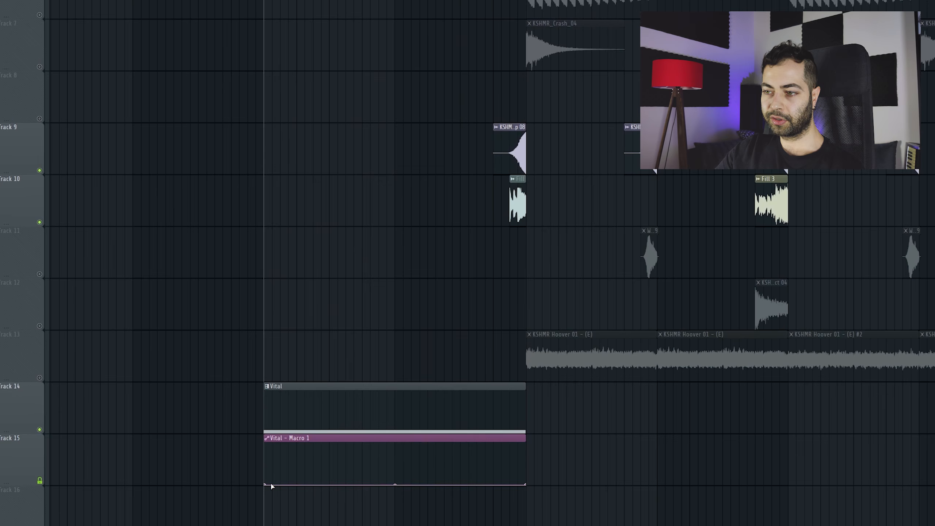
left_click_drag(261, 425, 244, 446)
scroll(260, 429, "down", 2)
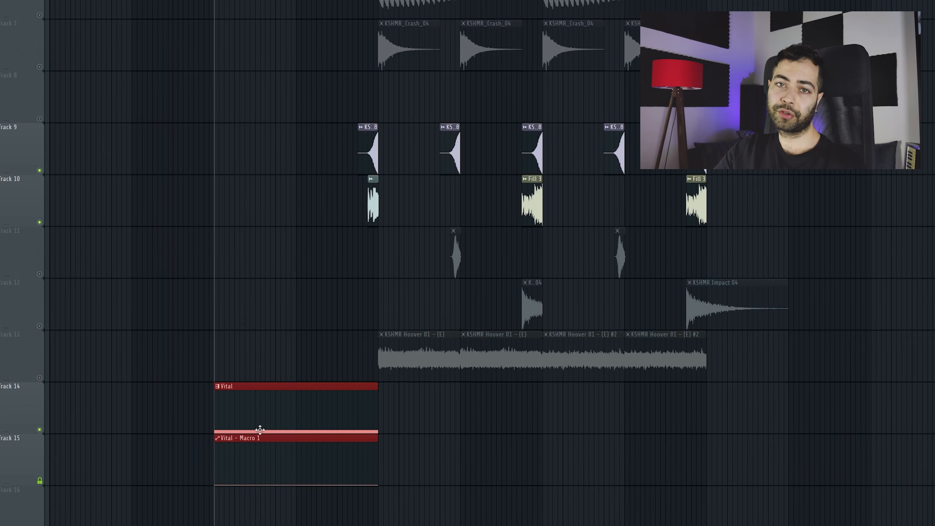
left_click(478, 444)
right_click(482, 443)
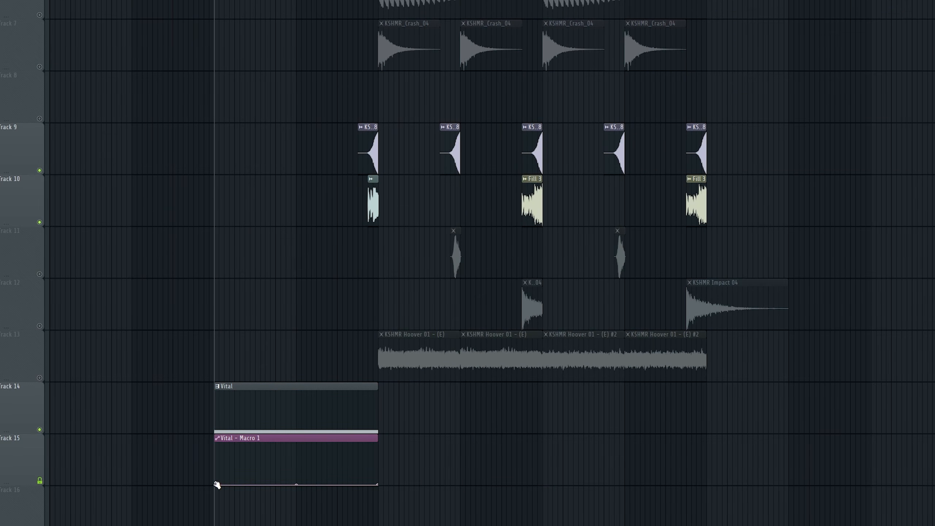
Raise the Macro 1 automation's starting point to maximum and add a zero-level point at the start of the first KSHMR Short Sweep 08 clip.
left_click_drag(217, 485, 218, 443)
key("space")
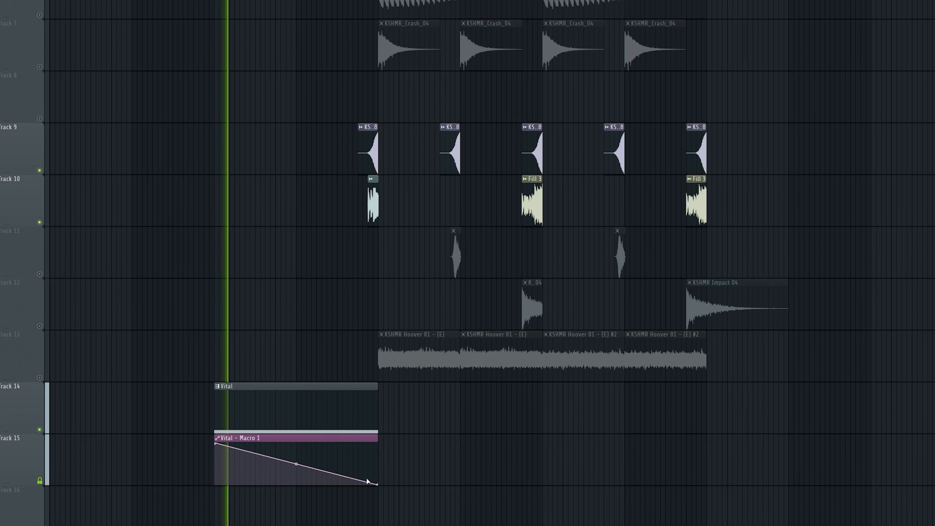
right_click(357, 484)
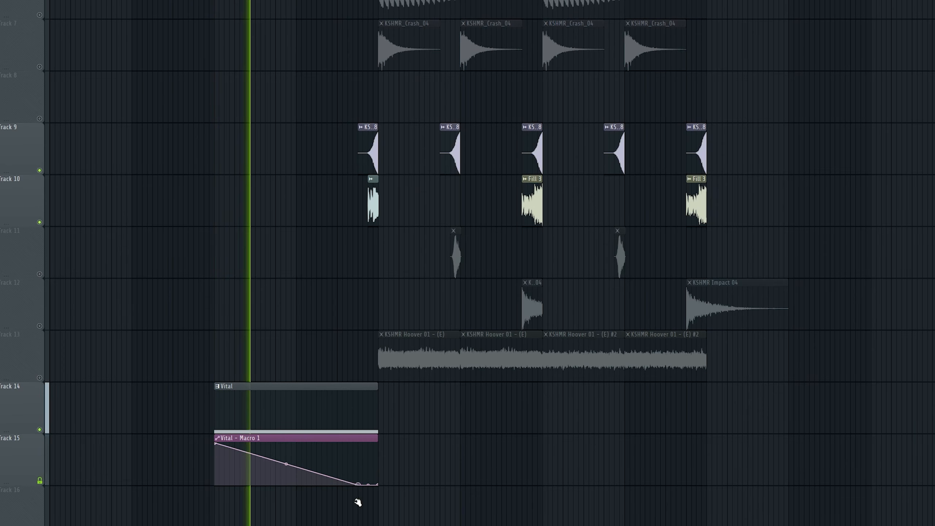
Trim the start of the first Fill clip on track 10 and shorten the Vital clip to end where the Fill begins.
scroll(361, 475, "up", 3)
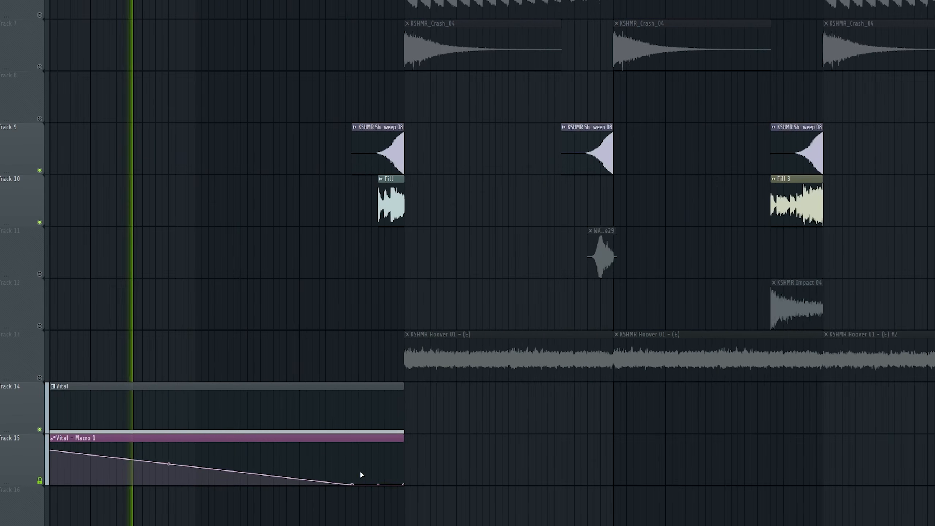
scroll(403, 235, "up", 3)
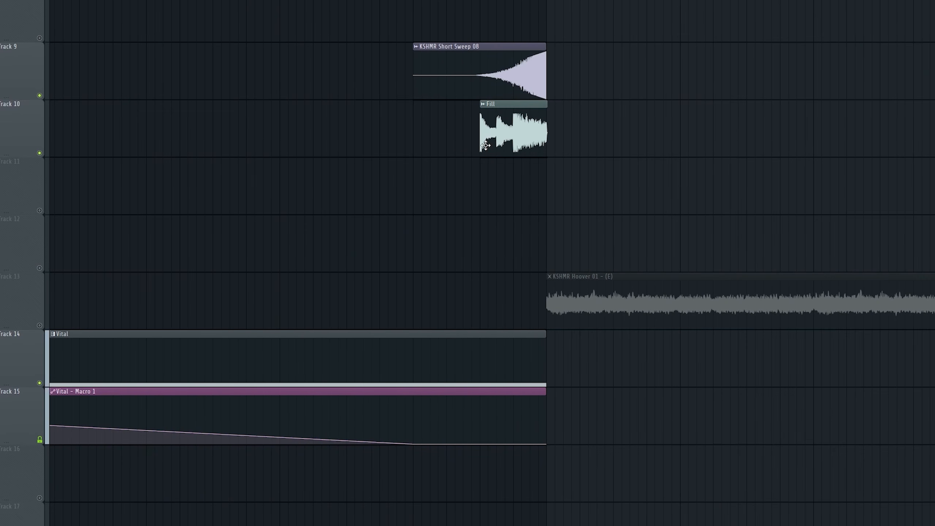
left_click_drag(491, 143, 513, 143)
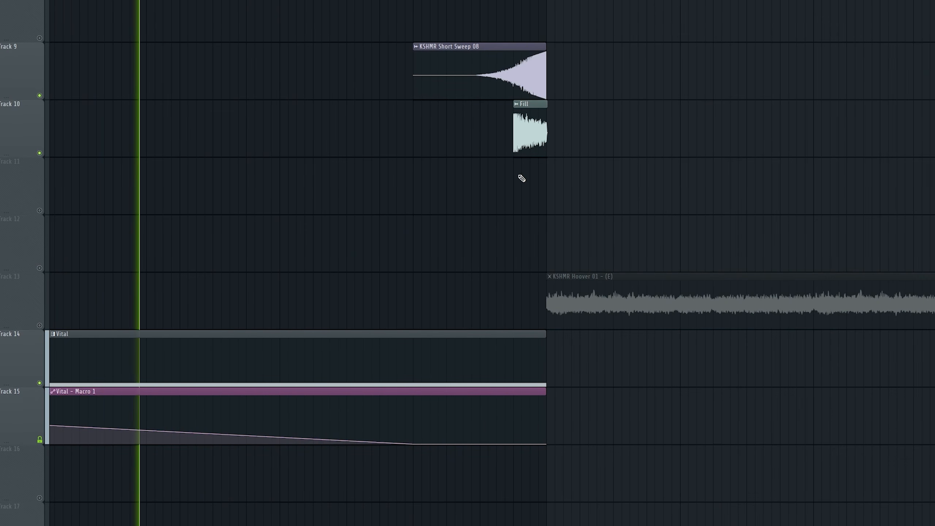
left_click_drag(543, 350, 518, 359)
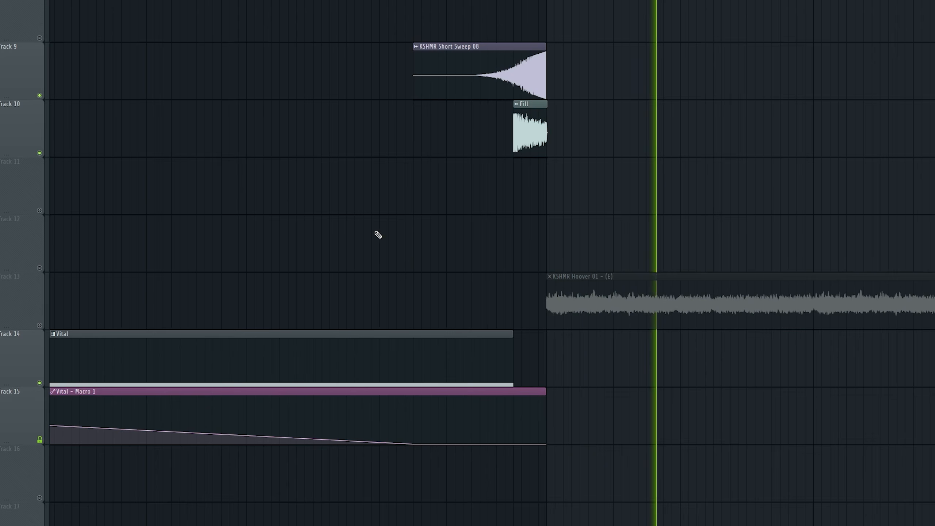
key("space")
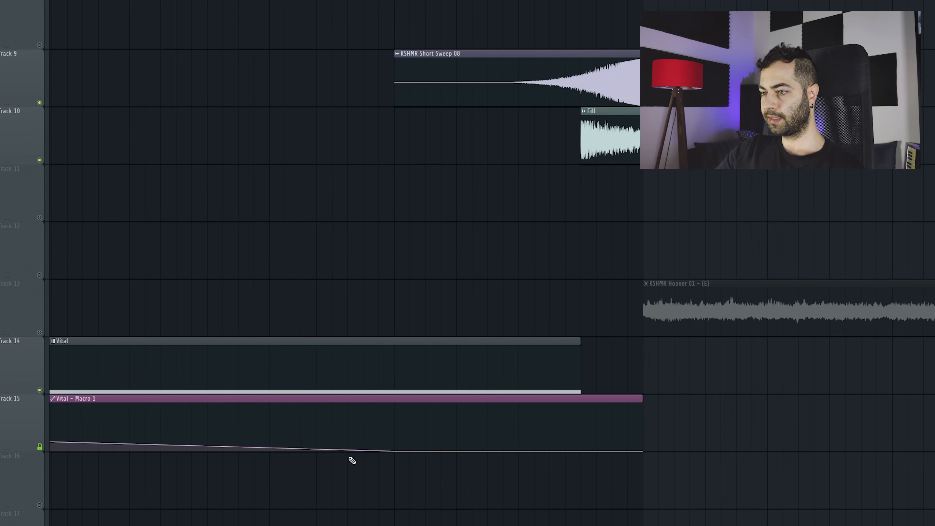
Examine the end of the Macro 1 automation ramp against the end of the Vital clip.
scroll(352, 459, "down", 7)
scroll(321, 465, "up", 4)
left_click_drag(398, 462, 477, 407)
scroll(482, 400, "up", 3)
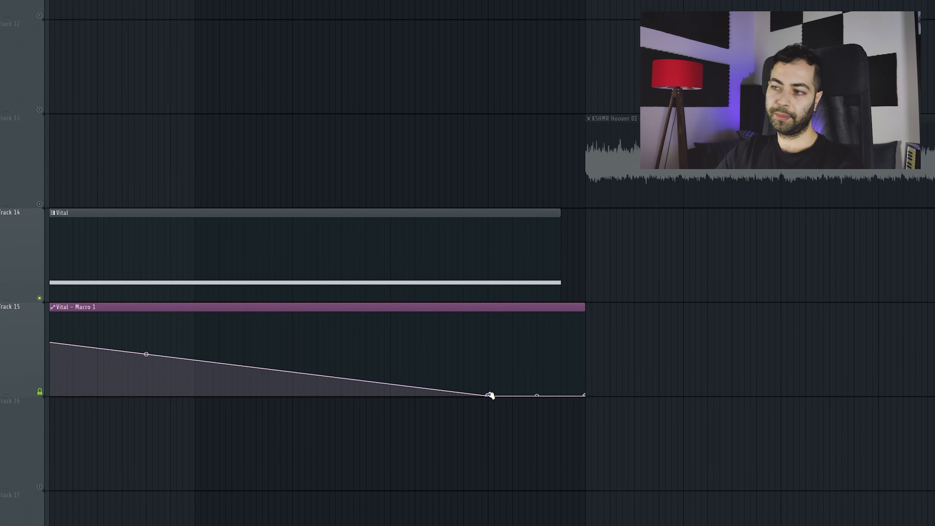
scroll(493, 383, "down", 1)
scroll(478, 309, "up", 1)
mouse_move(477, 304)
left_mouse_down()
mouse_move(576, 325)
mouse_move(667, 330)
mouse_move(667, 339)
left_mouse_up()
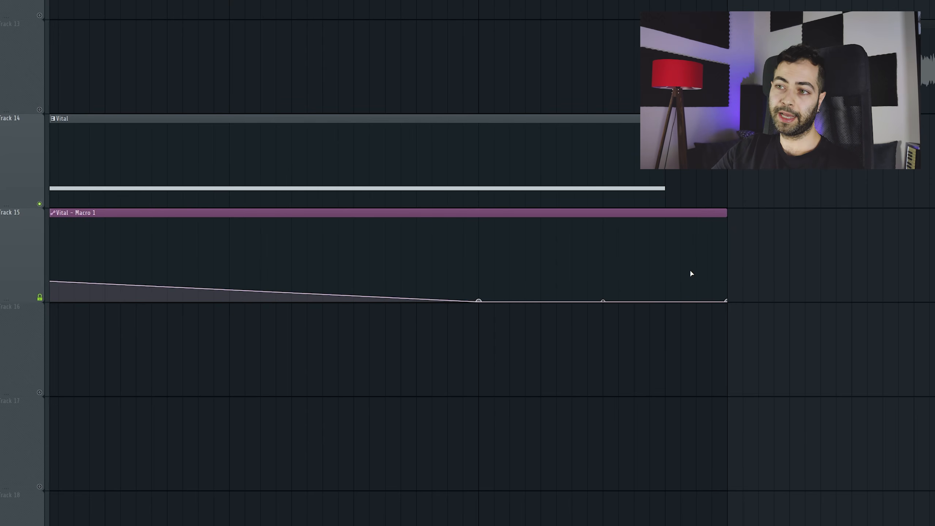
scroll(487, 294, "down", 7)
scroll(488, 294, "down", 3)
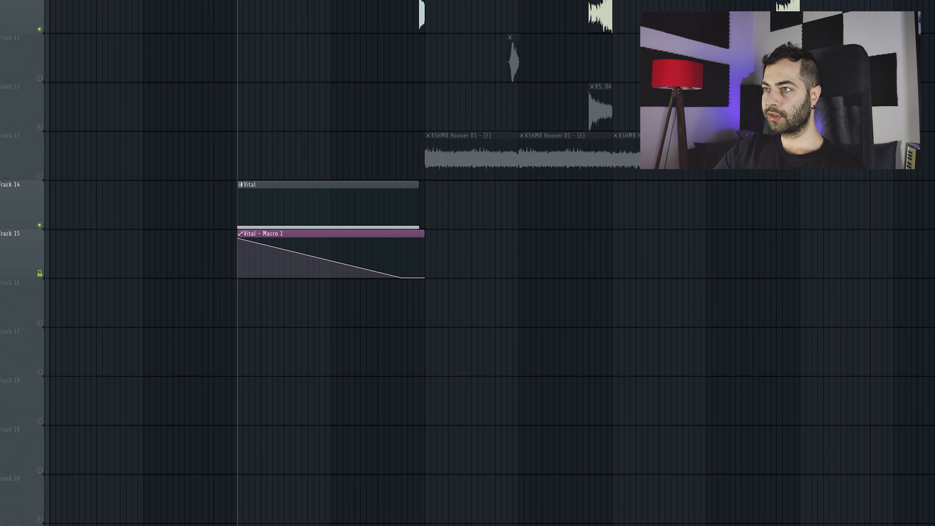
Unmute all playlist tracks and play the Vital build-up into the full arrangement.
left_click_drag(314, 88, 286, 351)
right_click(41, 49)
right_click(40, 49)
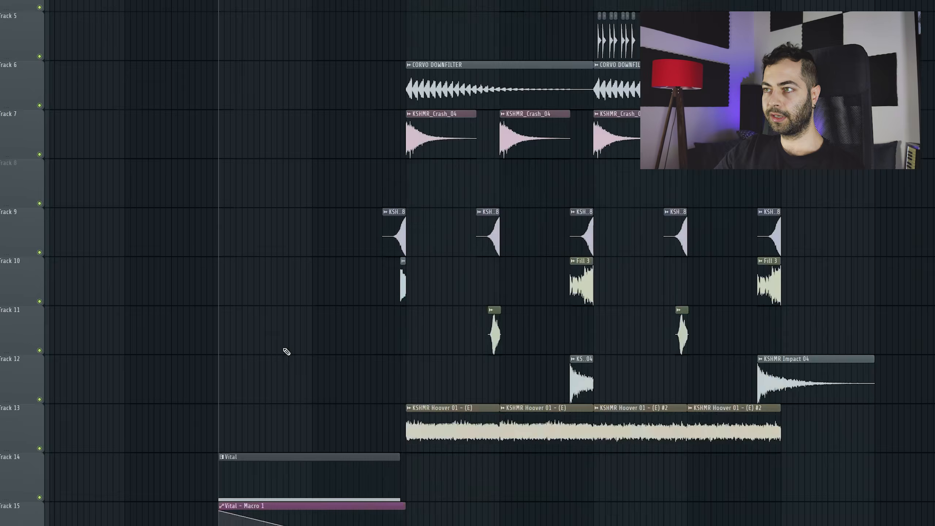
left_click_drag(369, 28, 360, 168)
key("space")
scroll(381, 253, "down", 3)
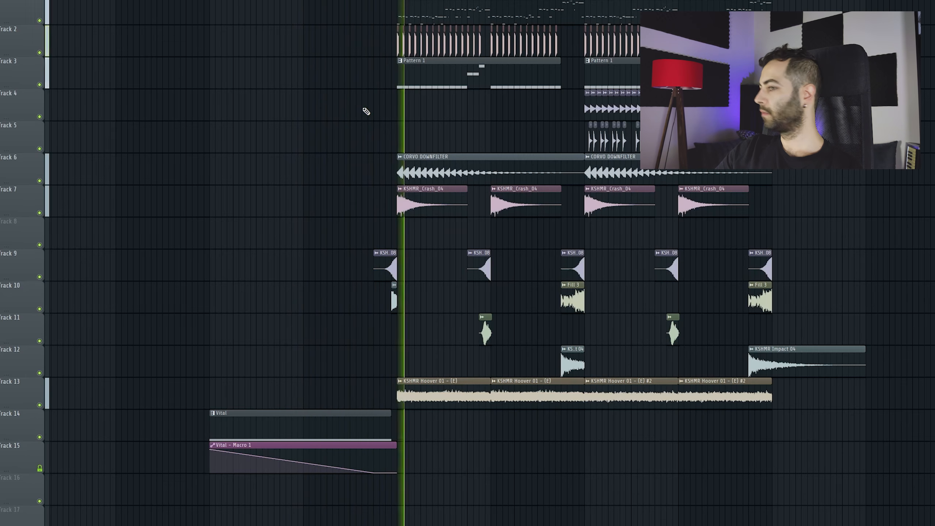
Create an automation clip for the Intensity of Endless Smile 32 on the Master, spanning the selected build-up section.
scroll(327, 323, "up", 10)
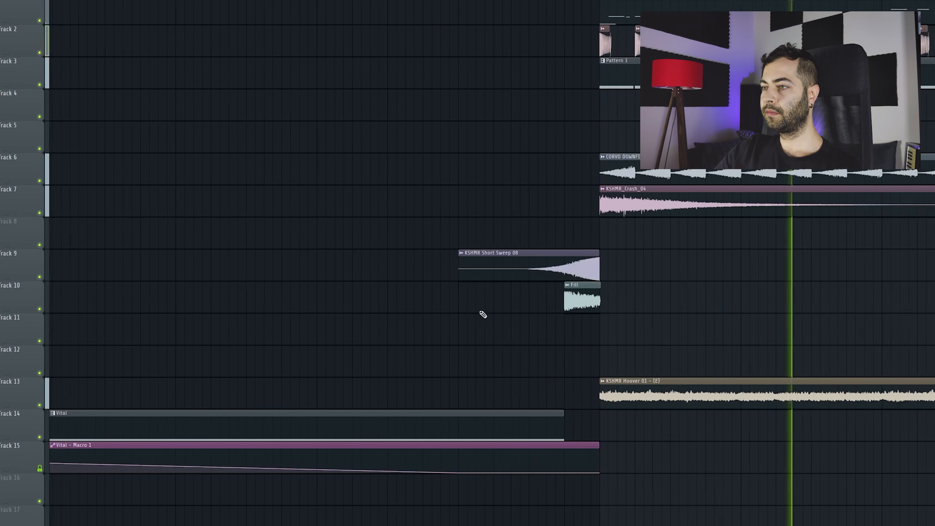
scroll(478, 307, "up", 3)
scroll(477, 179, "down", 4)
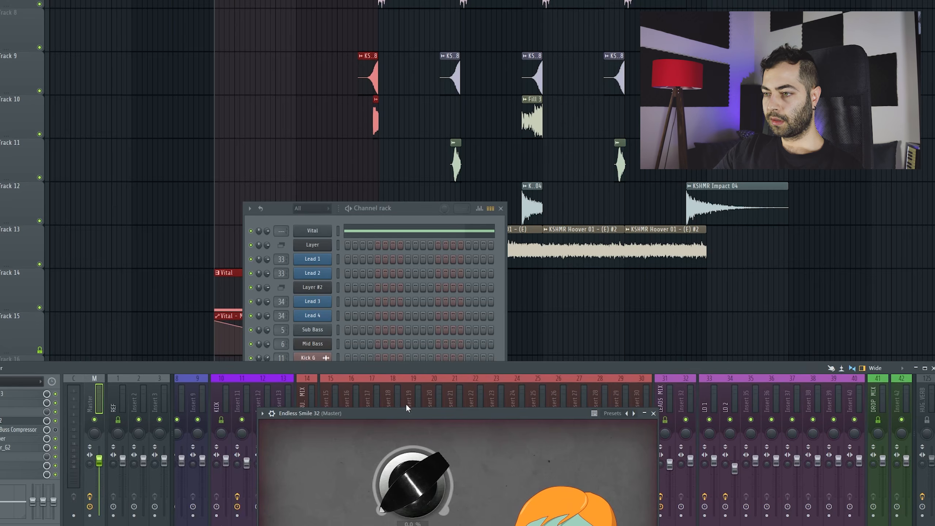
left_click_drag(403, 489, 404, 486)
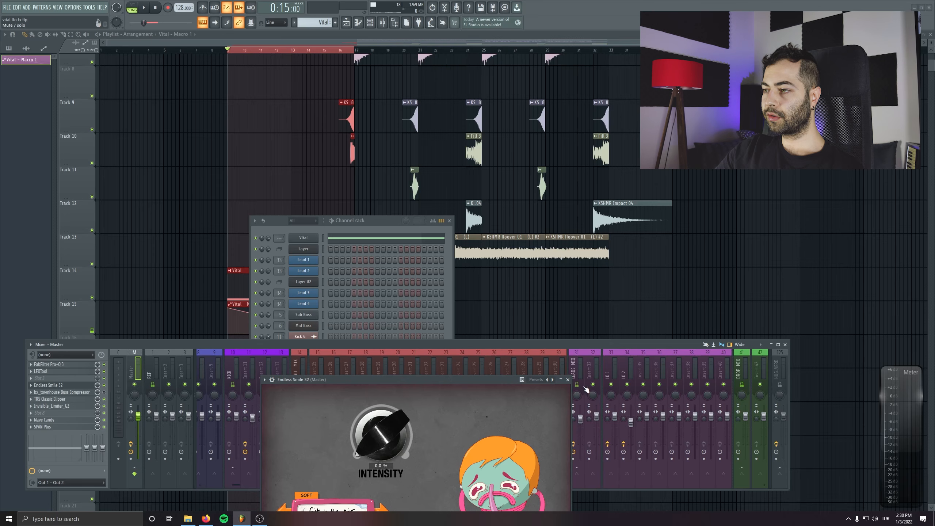
left_click(568, 380)
left_click(89, 7)
mouse_move(123, 99)
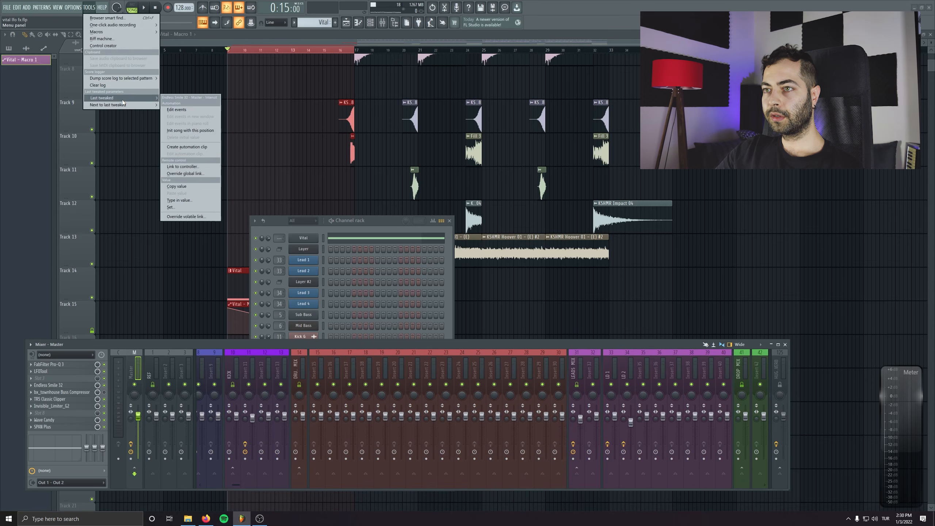
left_click(191, 146)
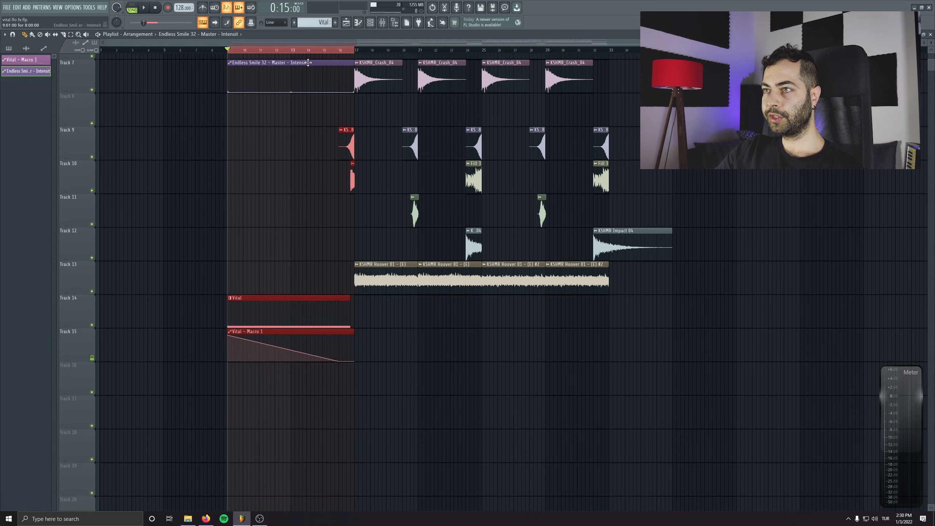
Move the Endless Smile Intensity automation to Track 16 and shape it to peak at the Short Sweep's start, curving back to zero at the clip's end.
left_click_drag(308, 62, 318, 367)
scroll(254, 371, "up", 2, "alt")
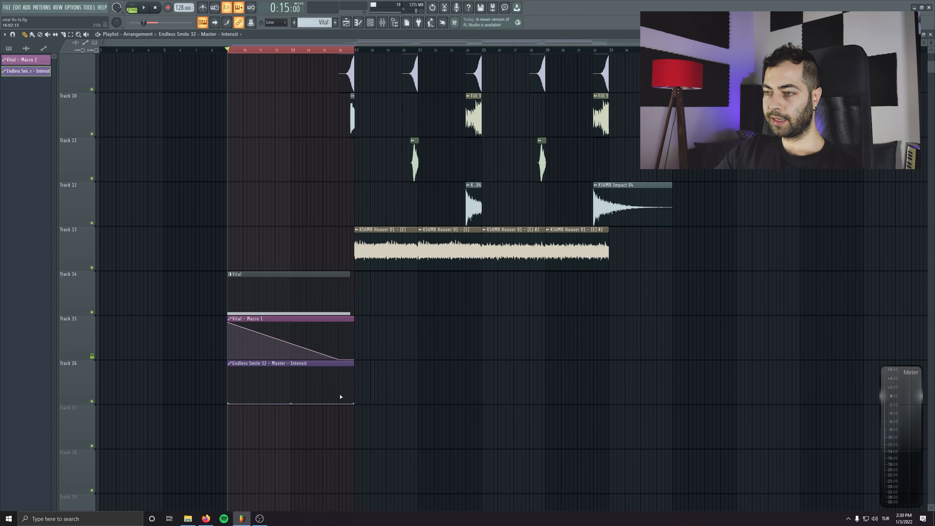
scroll(286, 421, "up", 3, "ctrl")
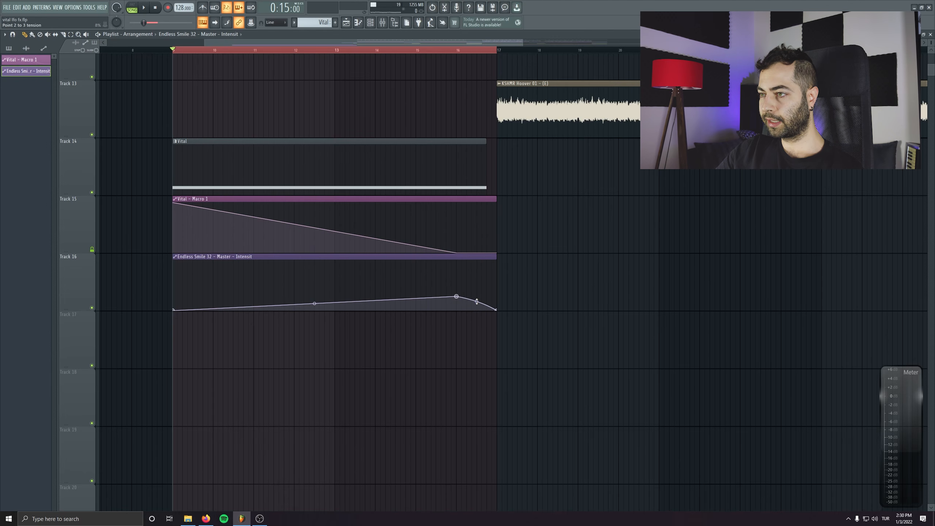
scroll(305, 162, "down", 2, "alt")
Play the build-up into the drop while raising the peak of the Endless Smile Intensity automation.
key("space")
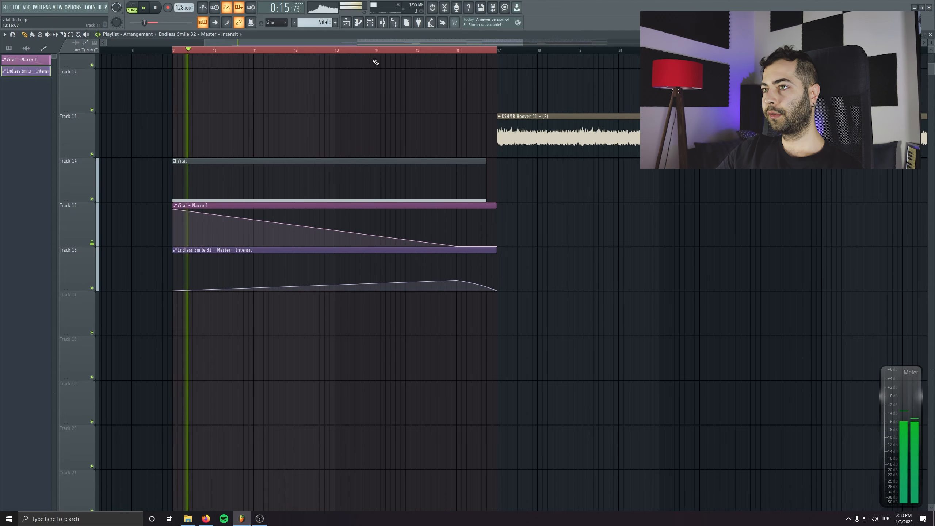
left_click_drag(457, 281, 457, 277)
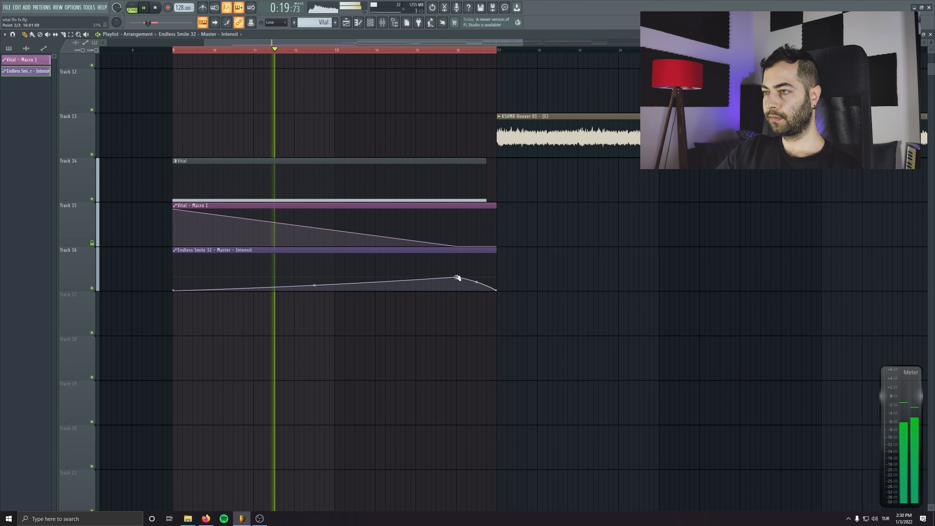
left_click(575, 263)
right_click(593, 263)
scroll(427, 321, "down", 2, "alt")
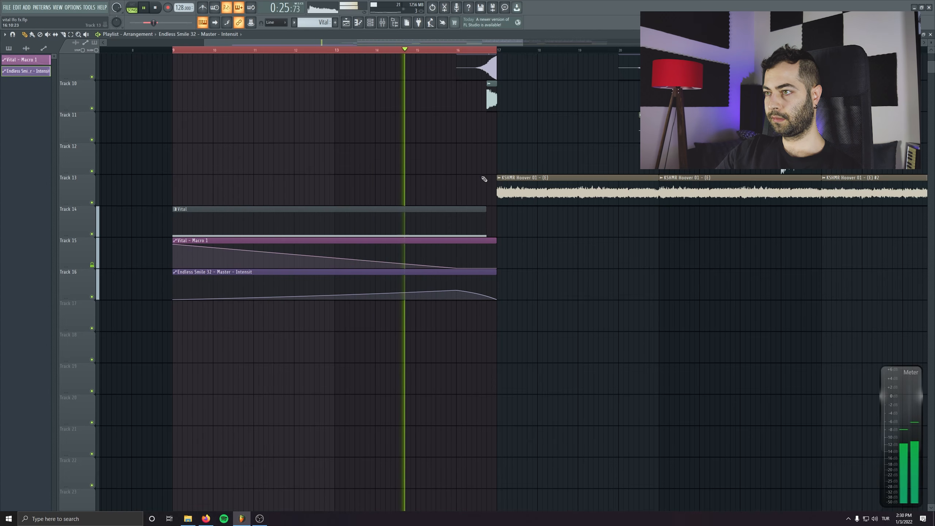
left_click_drag(452, 164, 346, 178)
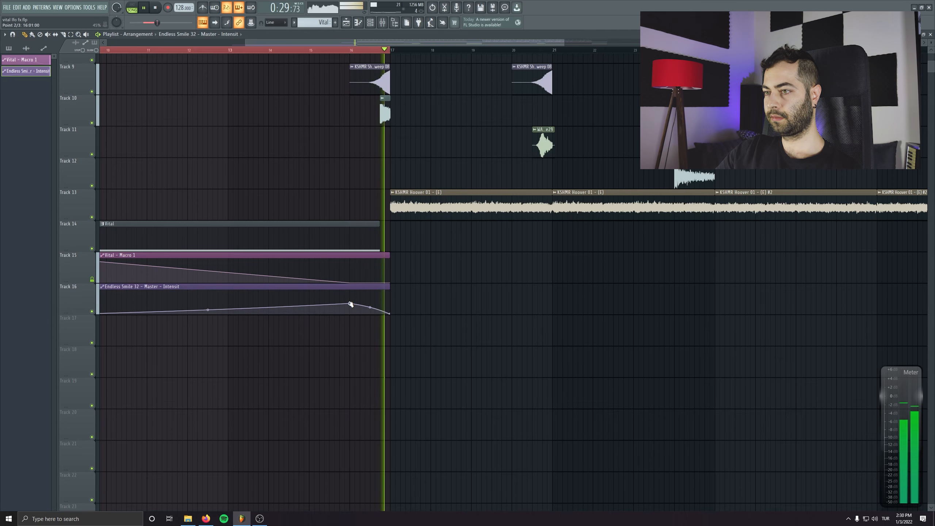
left_click(308, 50)
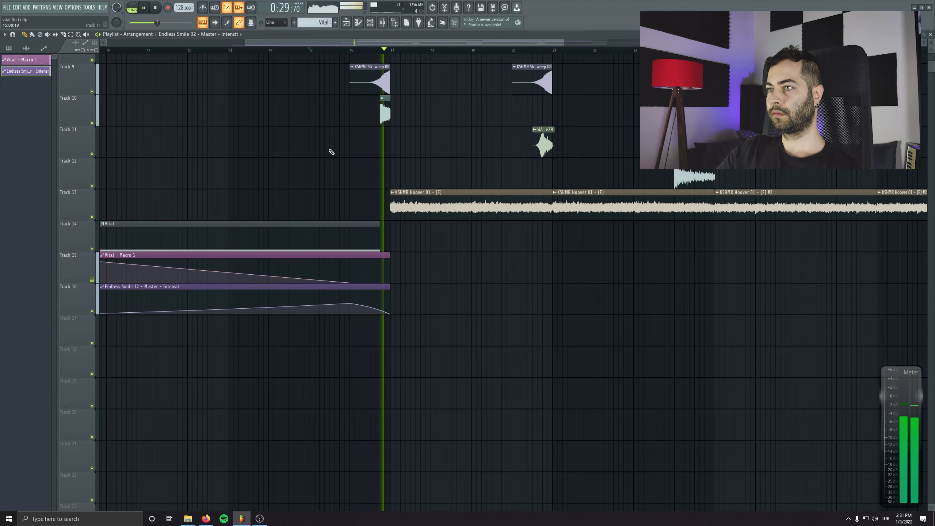
key("space")
scroll(215, 90, "up", 1)
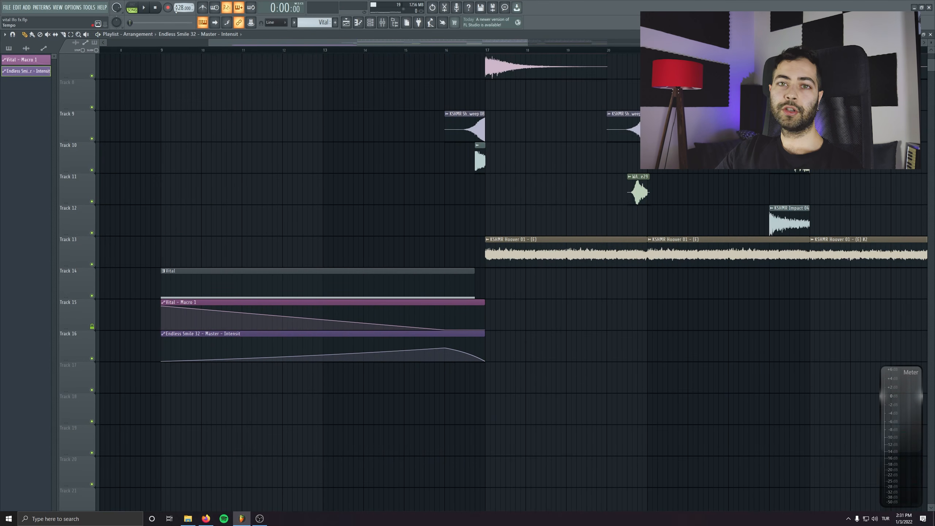
Insert a new playlist track above Track 1 and place a short Lead pattern clip on it at bar 17.
scroll(847, 68, "up", 6)
scroll(141, 120, "right", 1)
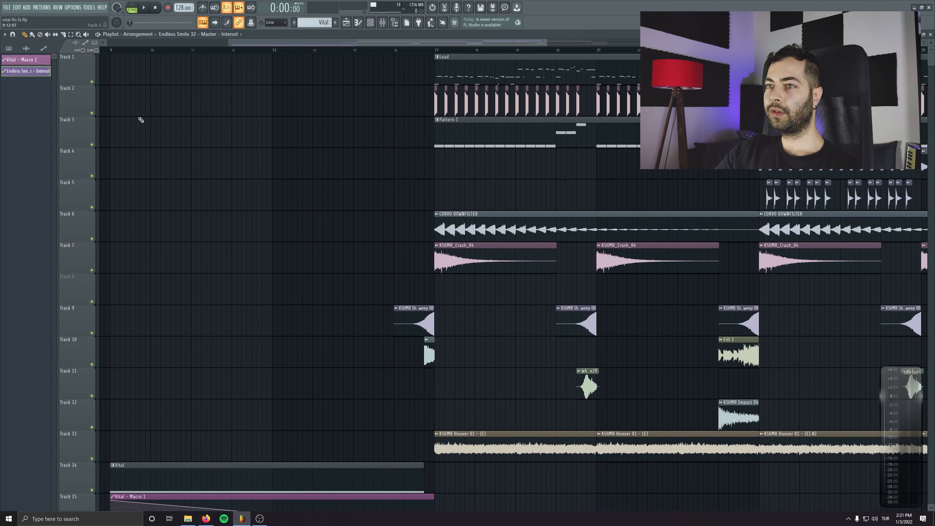
right_click(65, 56)
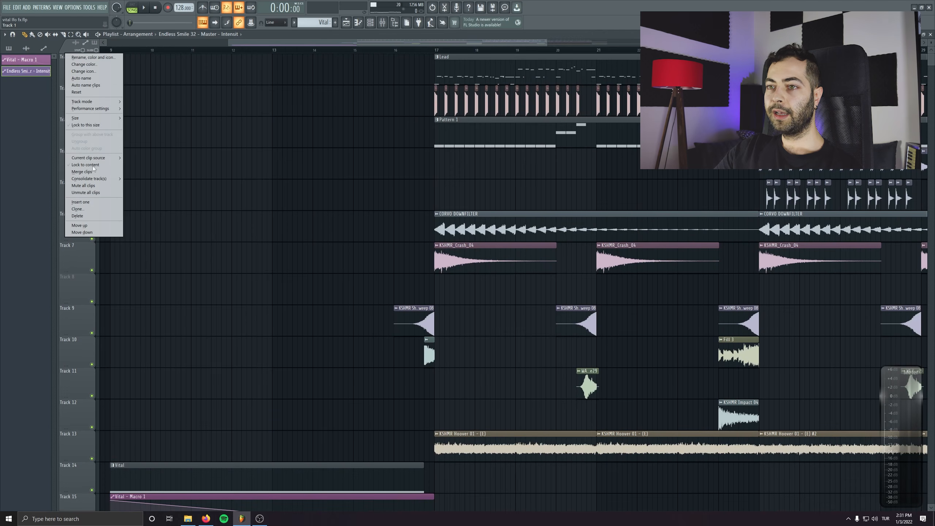
left_click(93, 202)
left_click(456, 107)
left_click(435, 64)
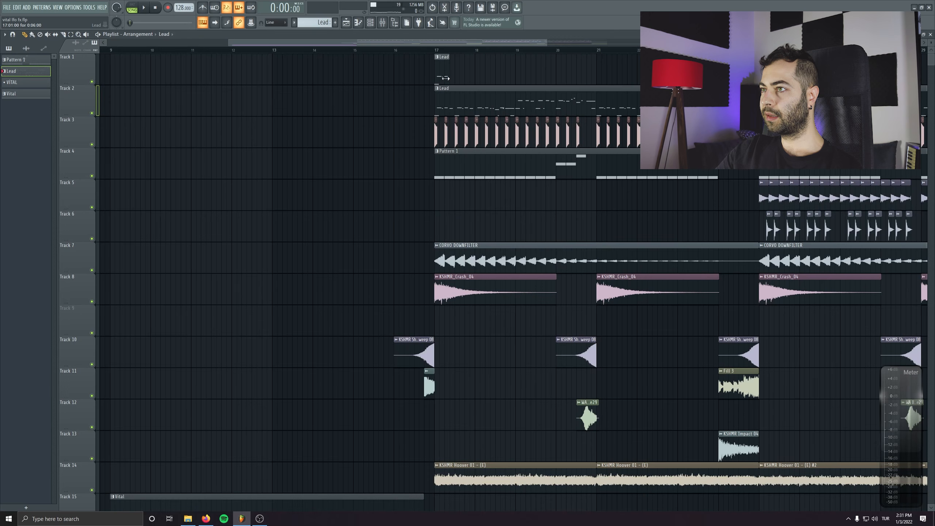
Solo Track 1 and shorten its Lead clip to just the first note, checking it by playback.
scroll(436, 83, "up", 5)
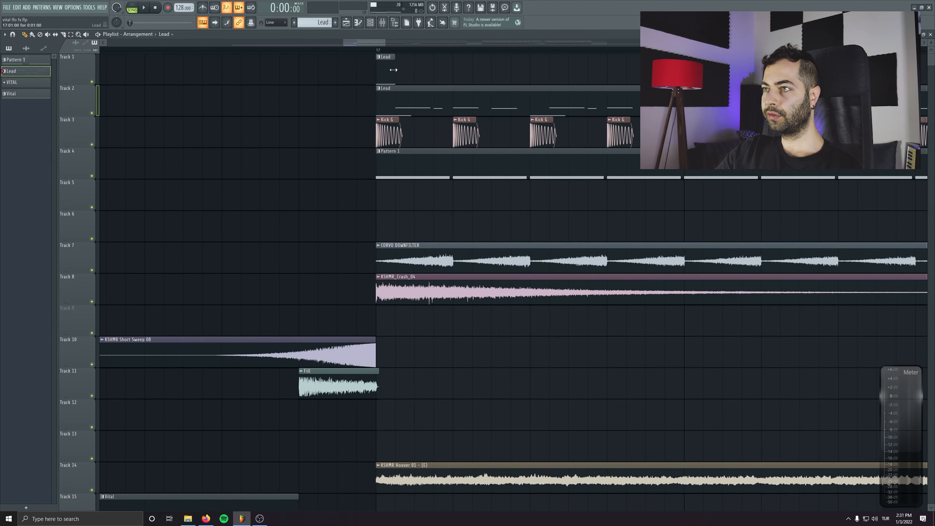
key("alt+s")
scroll(388, 59, "up", 4)
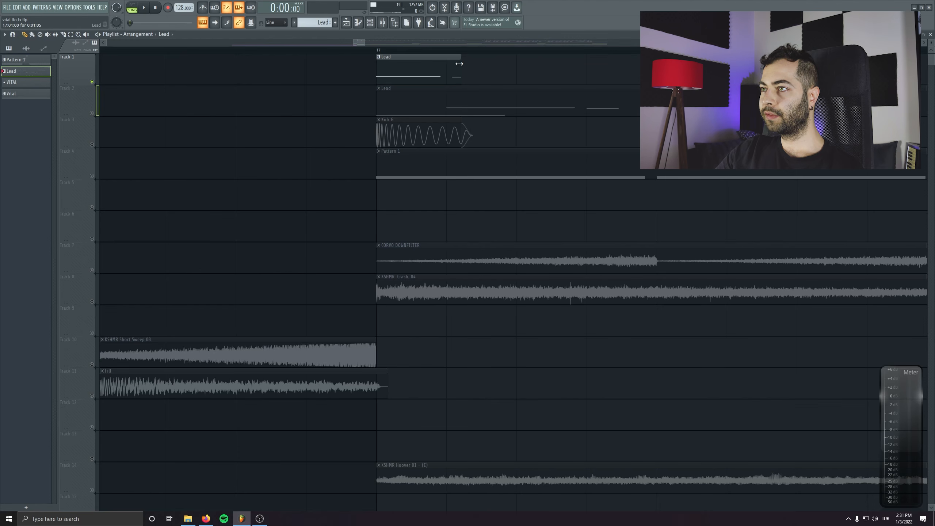
key("space")
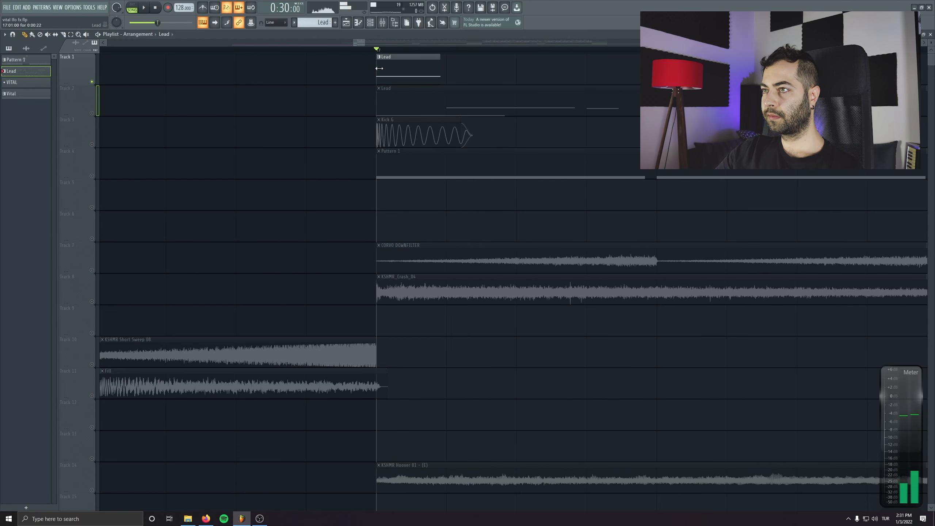
left_click_drag(394, 70, 429, 79)
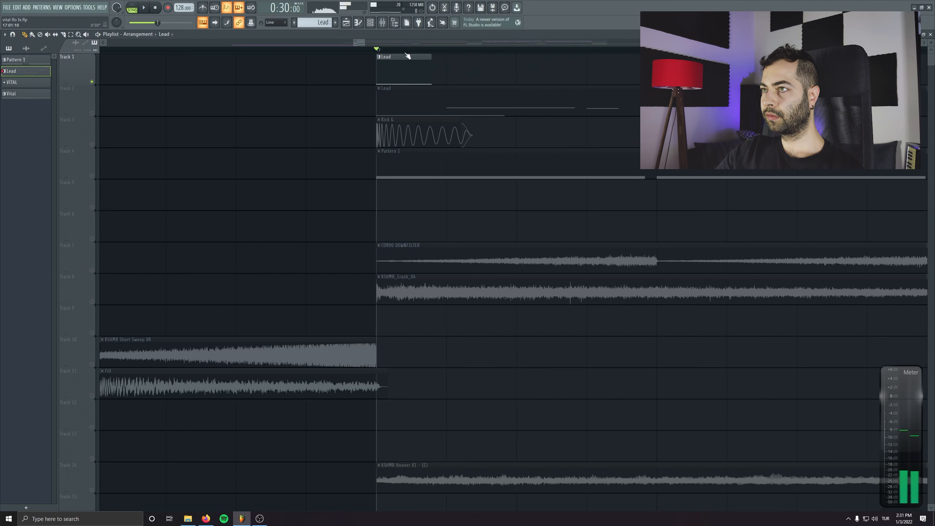
Record the short Lead clip's reverb tail with Edison on the HUGE REVERB mixer track.
left_click(383, 23)
left_click(609, 383)
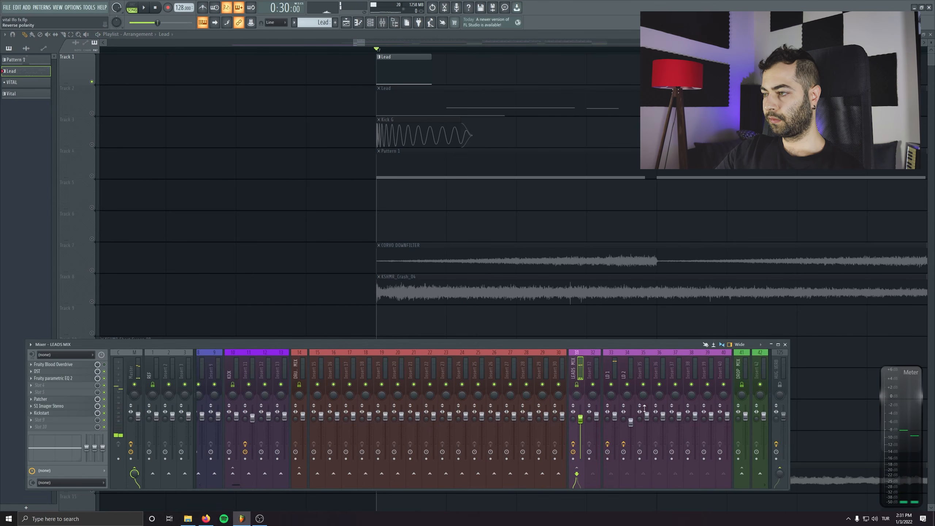
left_click(782, 388)
left_click(77, 372)
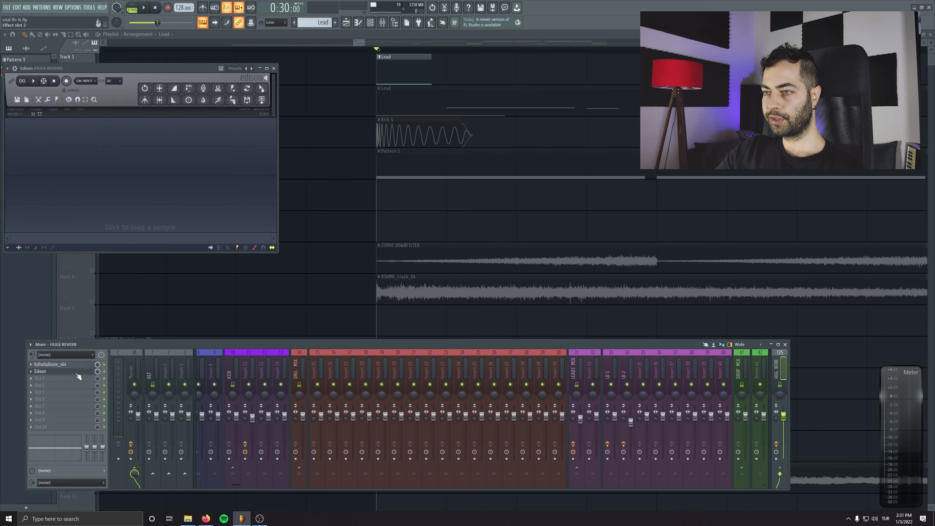
left_click_drag(75, 69, 240, 160)
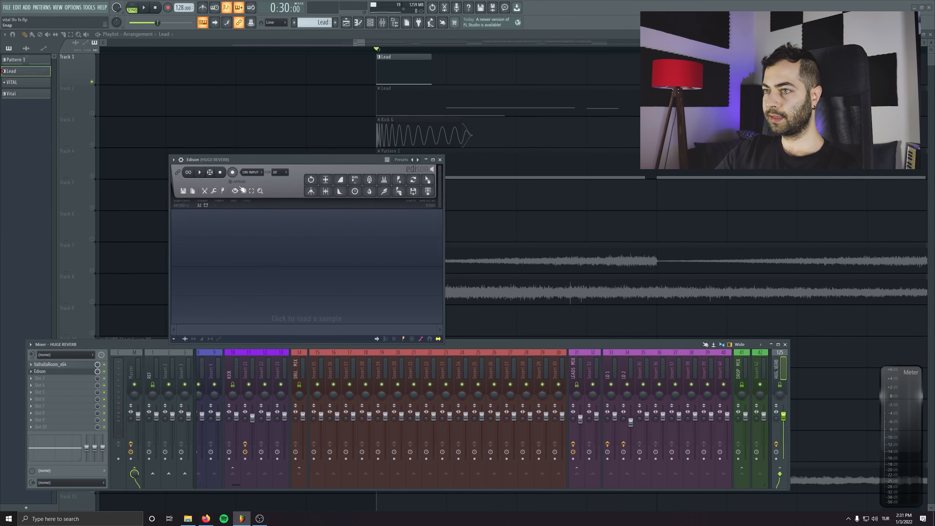
left_click(145, 8)
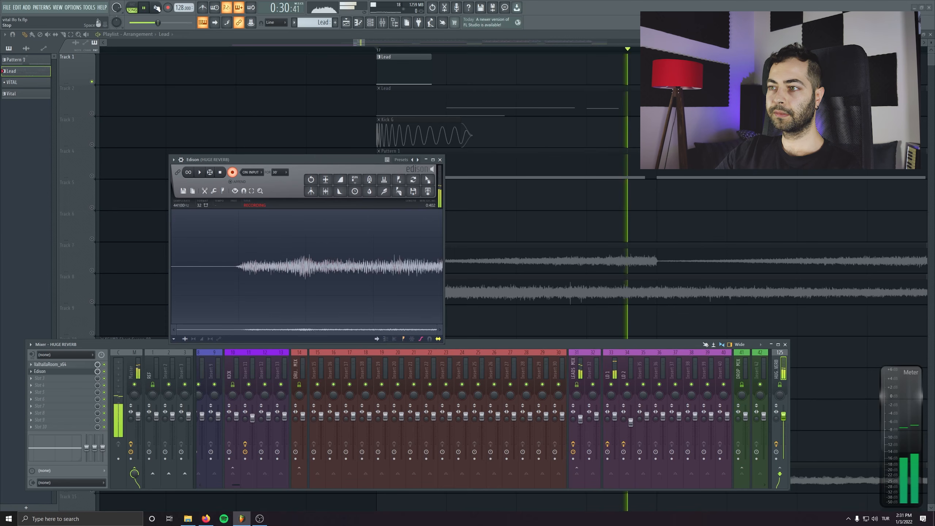
left_click(220, 172)
Cut the silence at the start of the Edison recording and place the recording in the playlist as an audio clip.
left_click_drag(172, 265, 182, 265)
key("Delete")
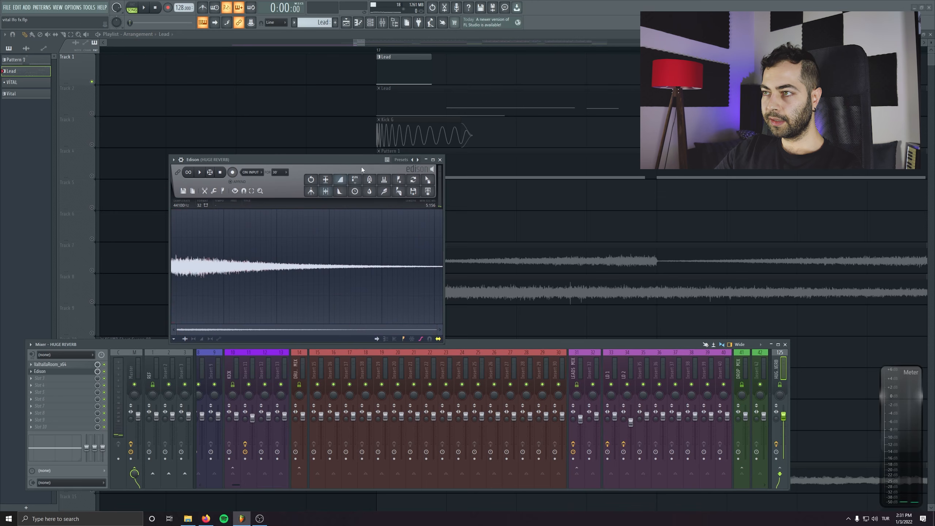
left_click_drag(428, 180, 228, 97)
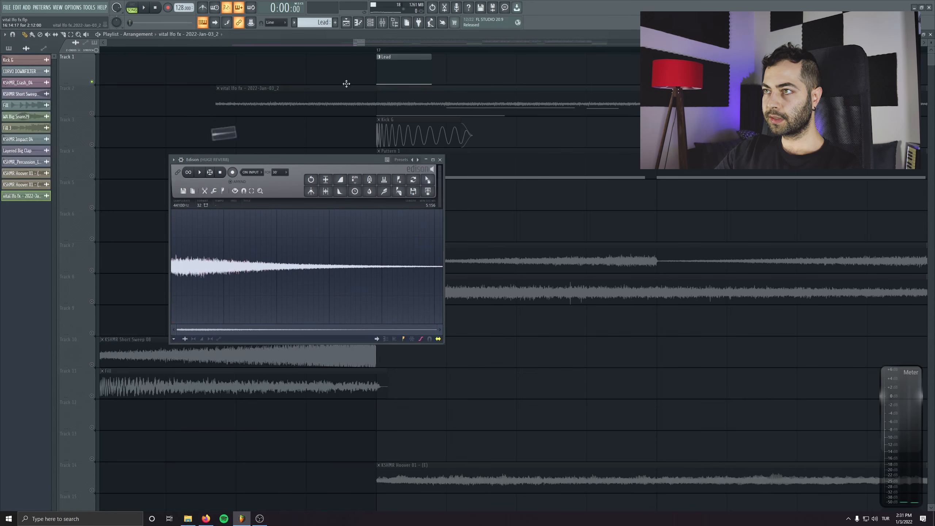
left_click(439, 160)
Reverse and normalize the recorded reverb clip, add a quick fade-in of about 27%, and change its declicking mode.
double_click(290, 96)
left_click(114, 121)
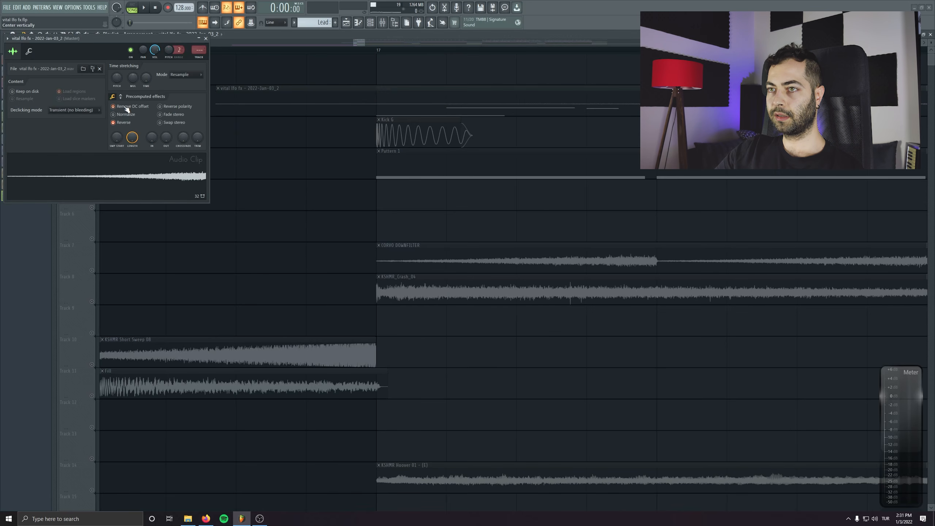
left_click(126, 115)
left_click_drag(152, 140, 152, 124)
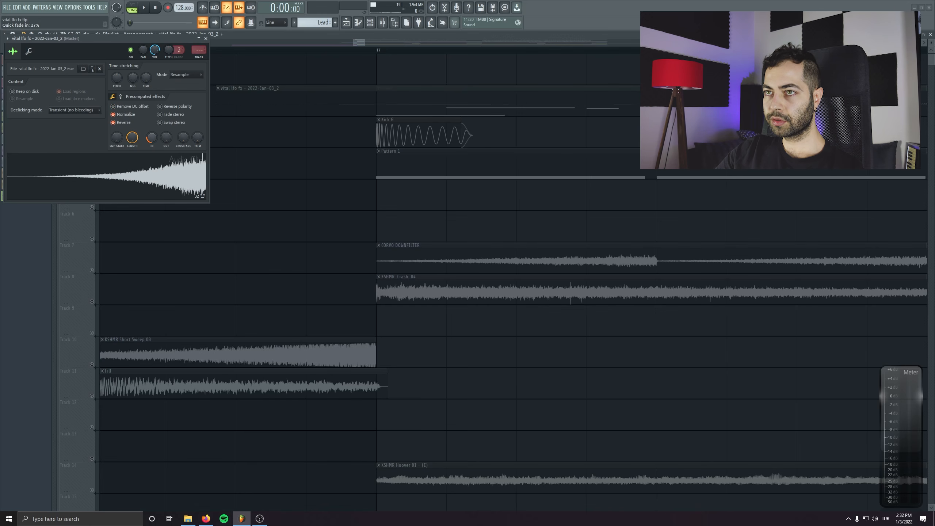
left_click(75, 110)
left_click(75, 138)
left_click(206, 39)
Move the reversed reverb clip to Track 1 before the drop and trim its end to bar 17.
scroll(261, 135, "down", 3)
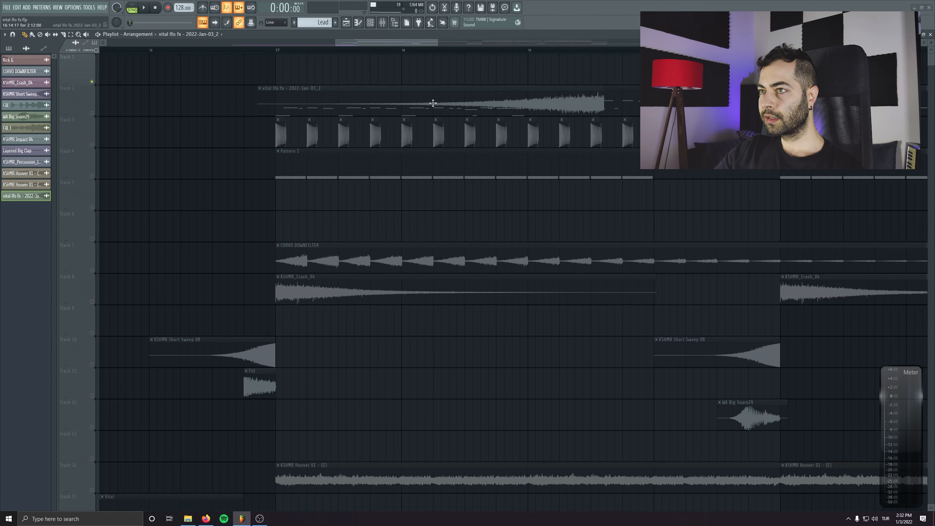
left_click_drag(268, 94, 75, 54)
scroll(460, 78, "left", 4)
left_click_drag(474, 79, 365, 75)
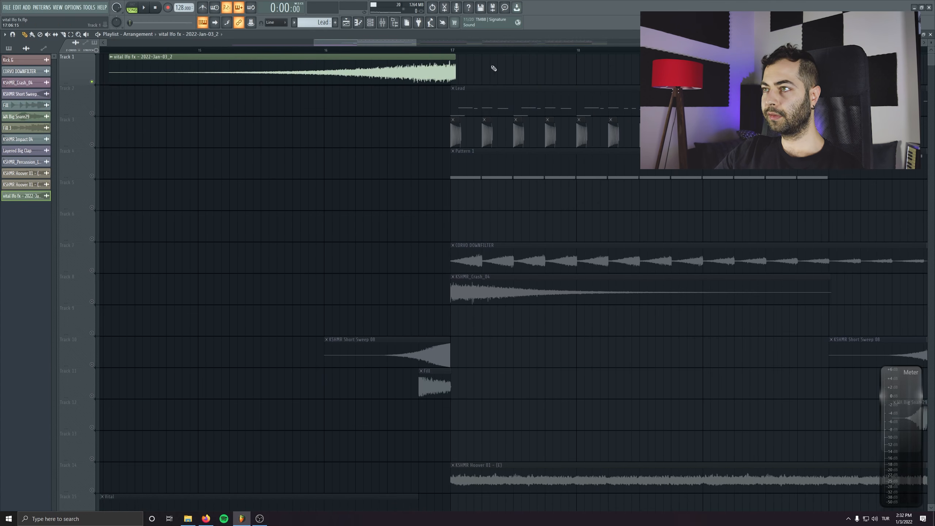
scroll(476, 70, "up", 3)
scroll(429, 73, "up", 2)
left_click_drag(515, 71, 483, 71)
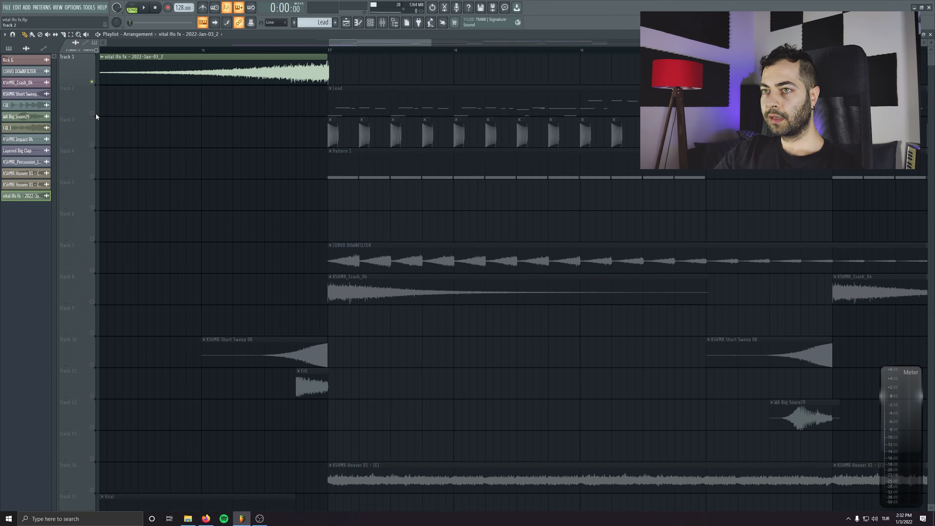
Unmute the Lead on Track 2 and play the reversed reverb swell into it.
left_click(94, 114)
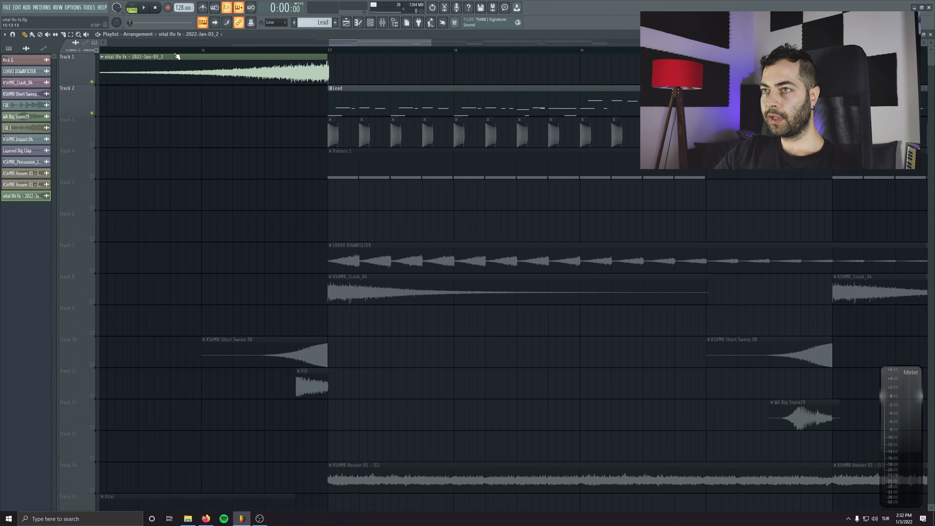
left_click(178, 51)
scroll(222, 114, "left", 4)
key("space")
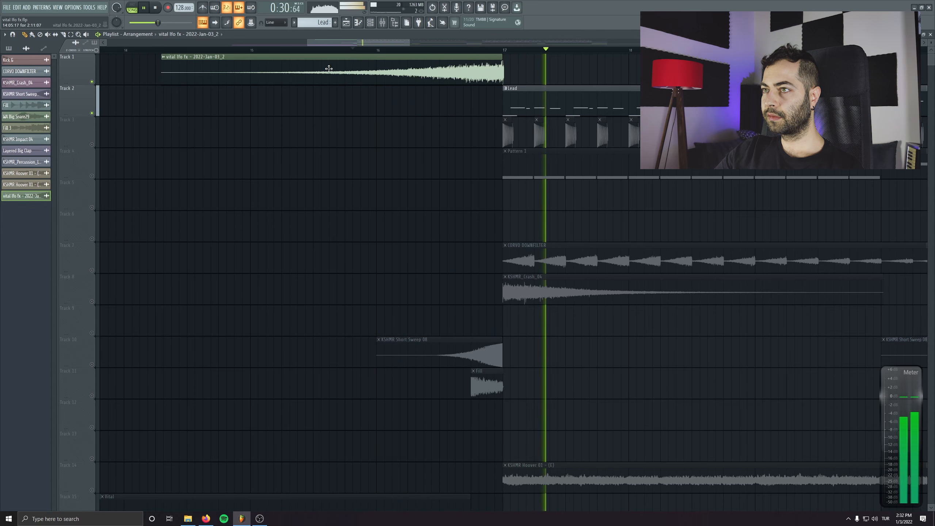
key("space")
key("F9")
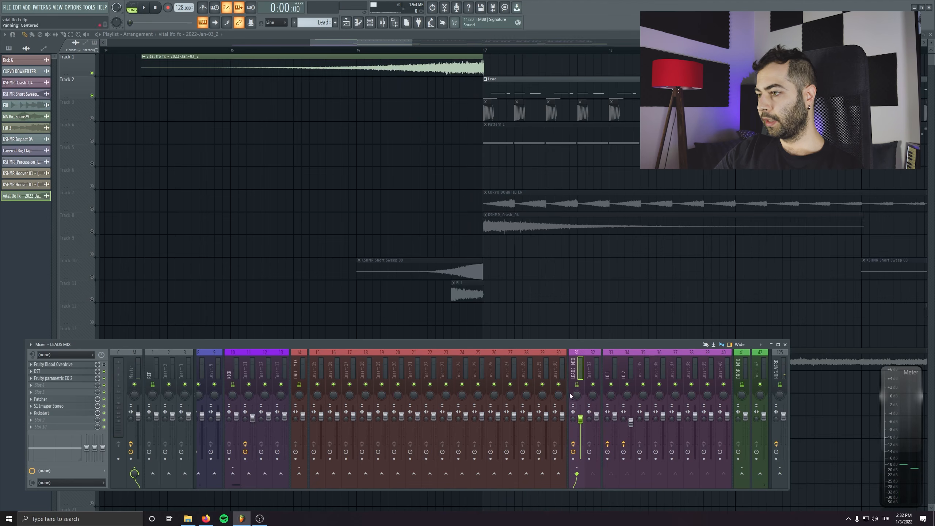
left_click(784, 344)
scroll(393, 246, "left", 3)
left_click(450, 51)
key("space")
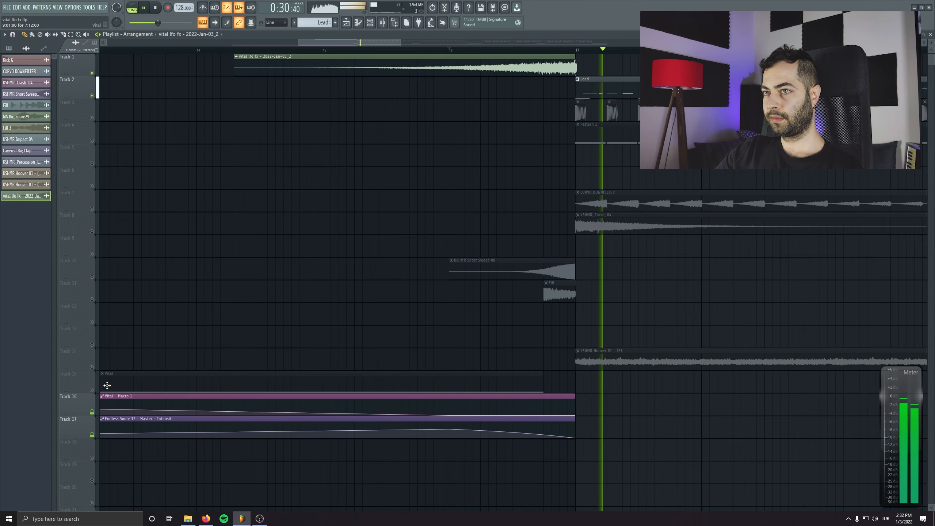
Re-enable all muted playlist tracks and play the full transition into the drop.
key("space")
scroll(333, 333, "down", 6)
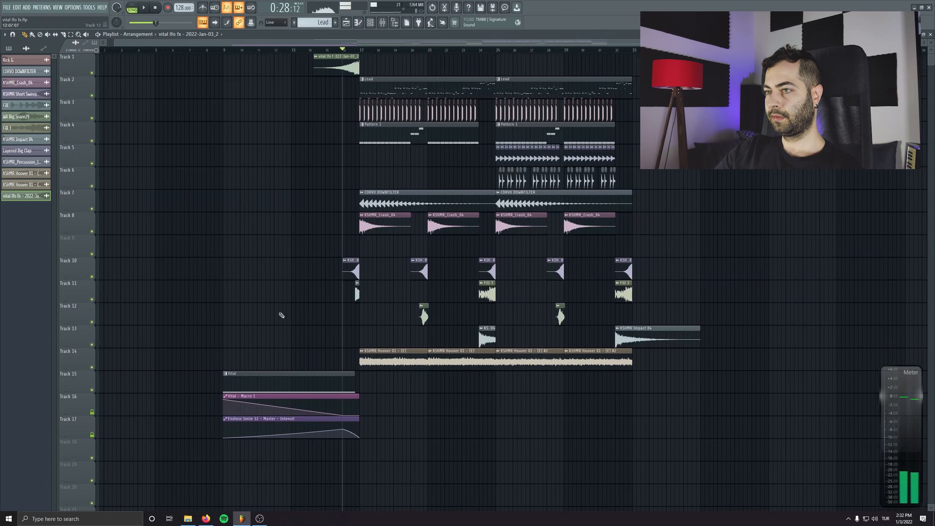
scroll(290, 192, "down", 3)
key("space")
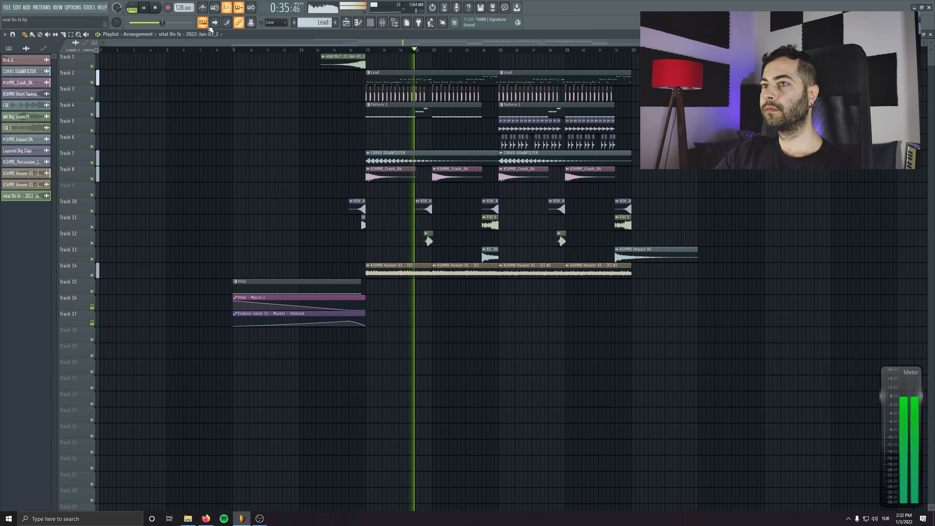
left_click(160, 9)
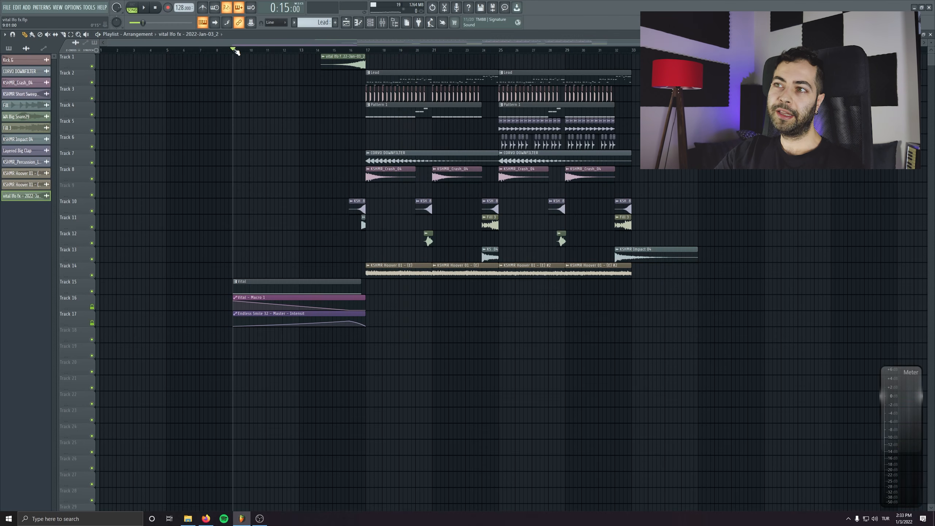
Play the build-up from bar 9 and lower the reversed reverb clip's channel volume to about 63%.
scroll(294, 180, "down", 1)
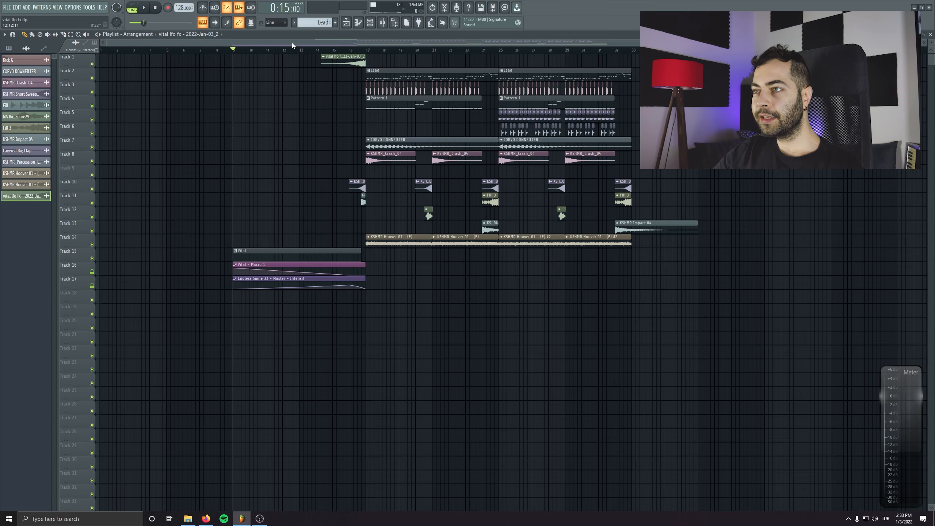
scroll(292, 142, "up", 2)
scroll(288, 239, "up", 2)
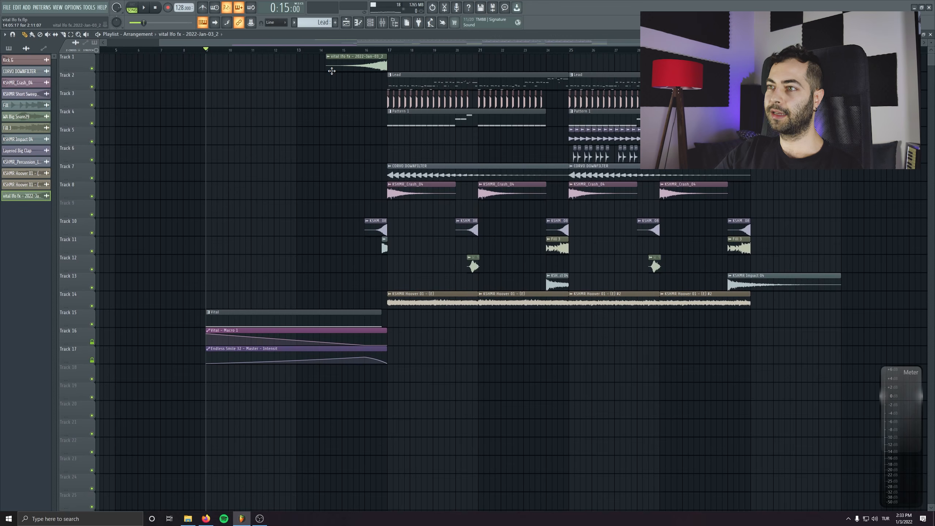
key("space")
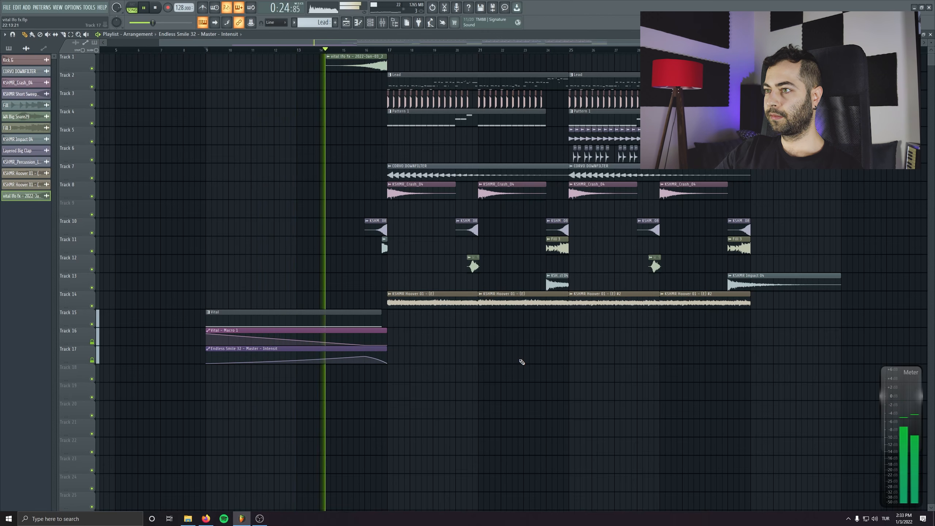
double_click(355, 62)
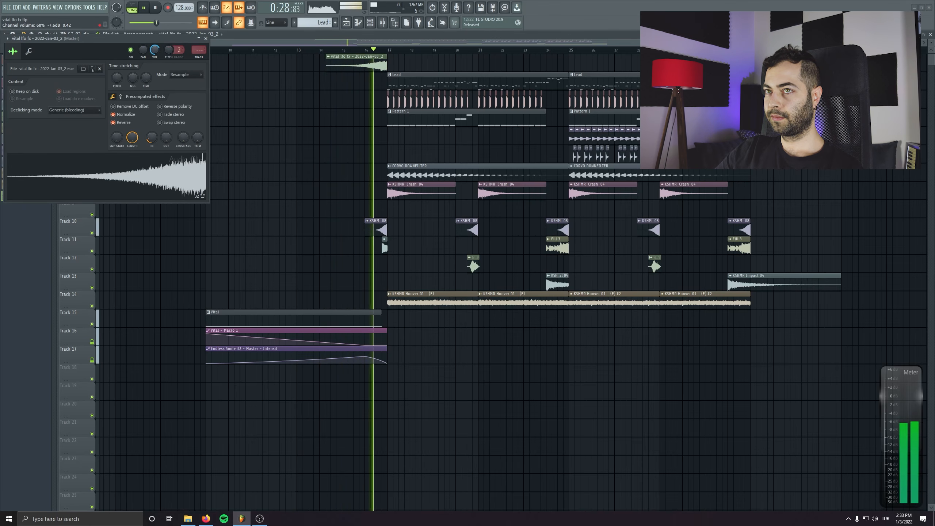
left_click_drag(155, 48, 155, 49)
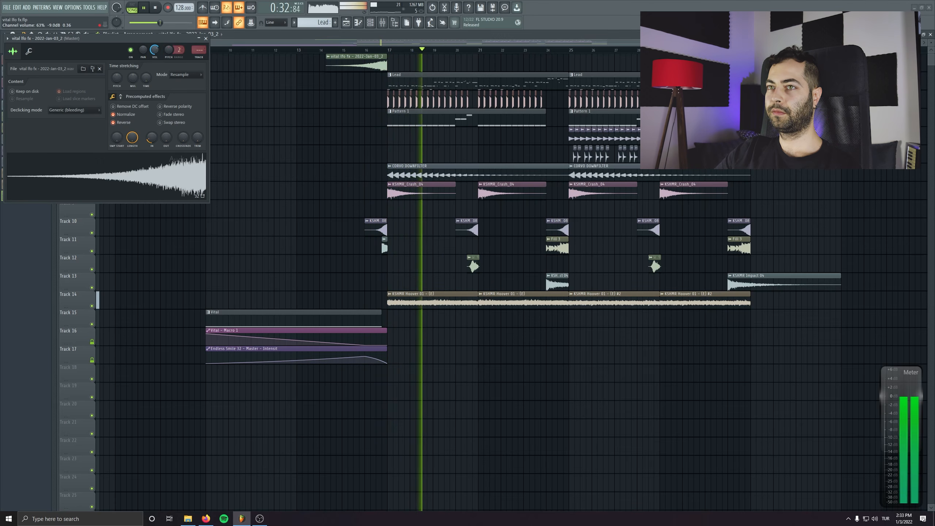
left_click_drag(162, 39, 169, 64)
left_click(213, 64)
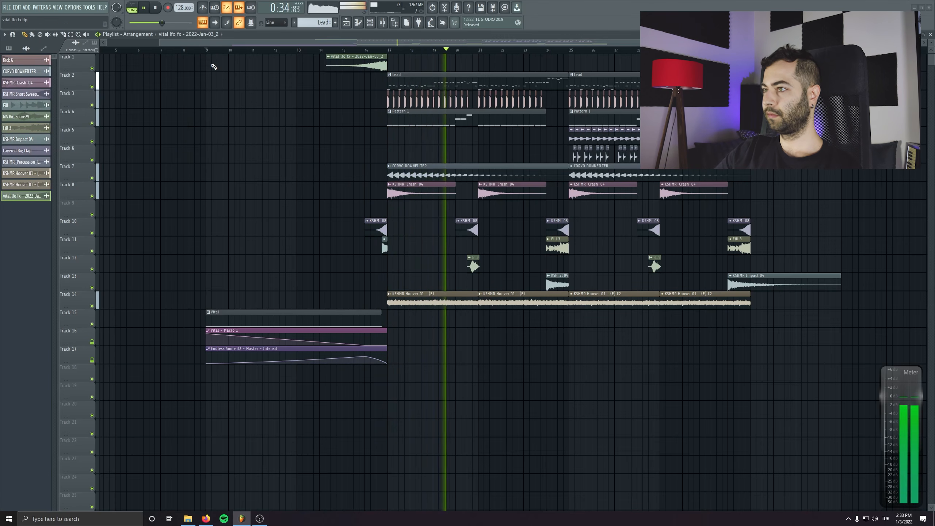
left_click_drag(314, 121, 298, 125)
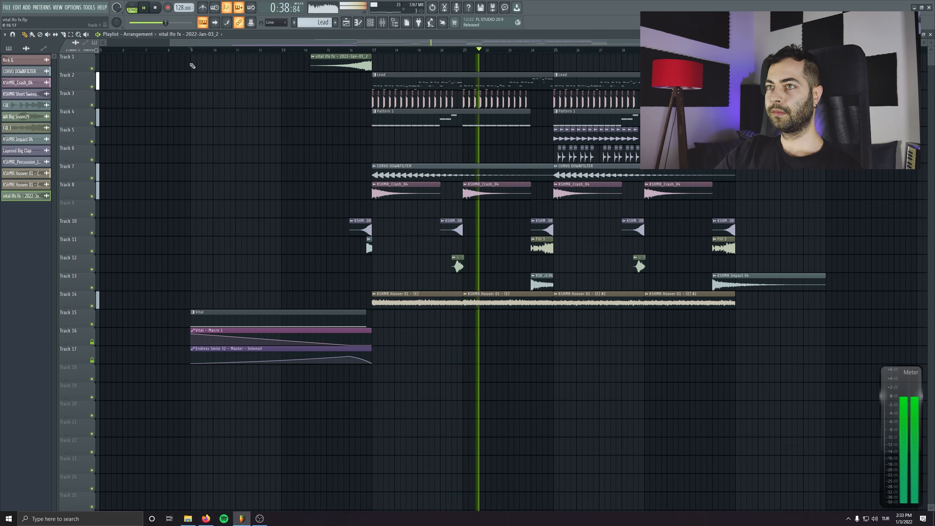
left_click(155, 7)
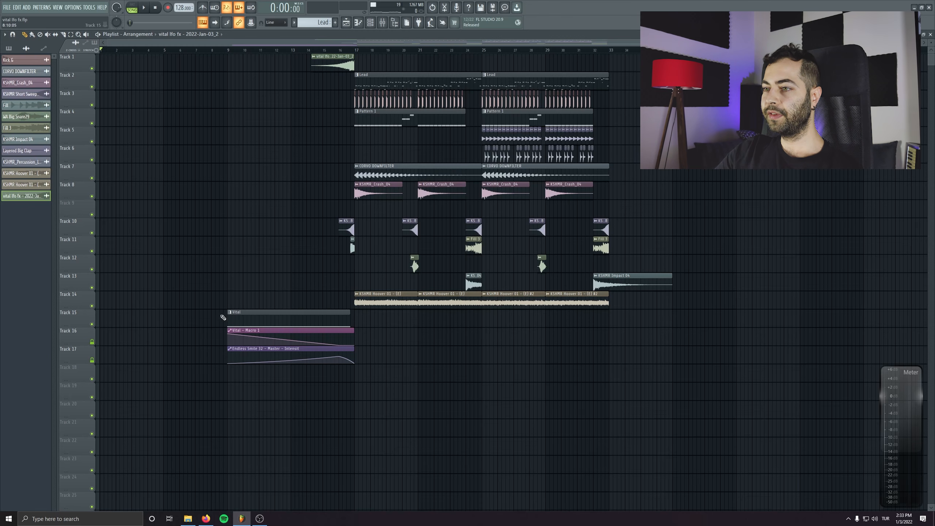
Copy the Vital clip and its Macro 1 and Endless Smile automation clips to bar 33 and play from bar 32.
left_click_drag(267, 321, 676, 321)
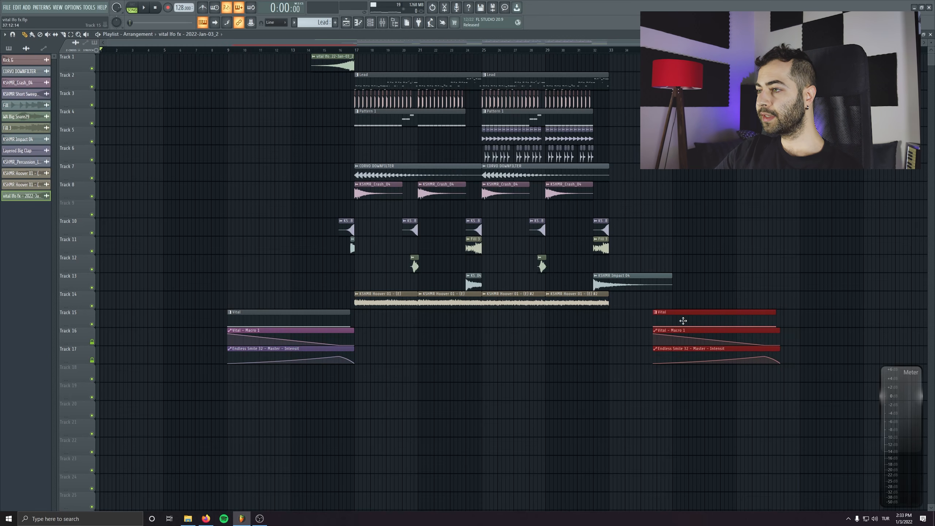
scroll(552, 295, "right", 3)
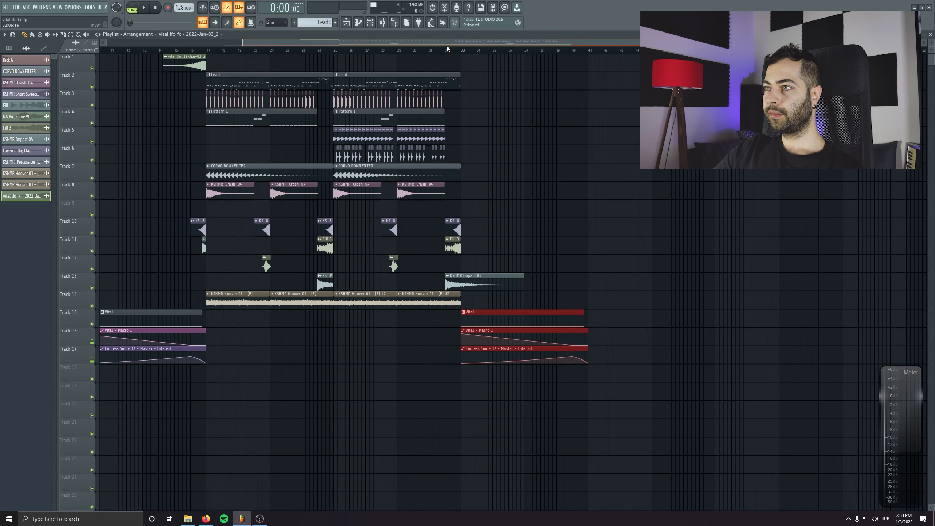
scroll(480, 299, "up", 6)
scroll(467, 322, "up", 3)
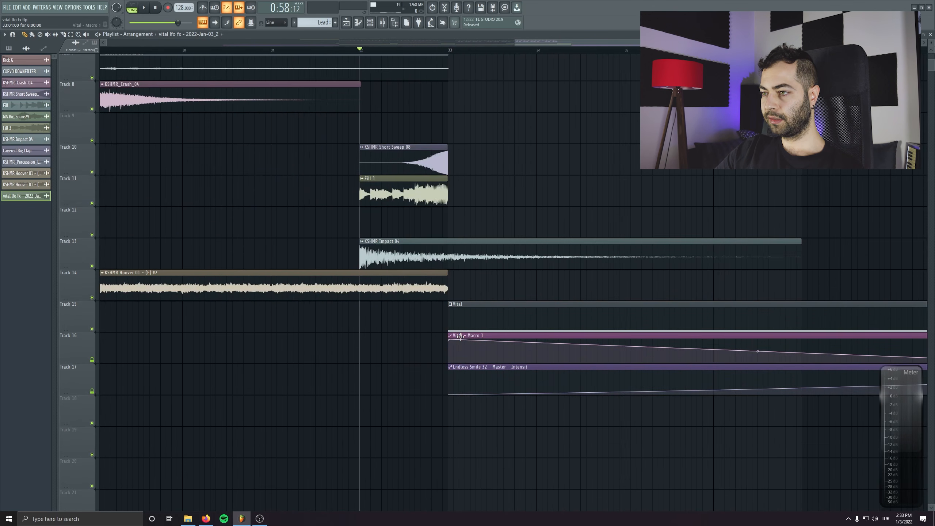
left_click_drag(459, 343, 309, 339)
key("space")
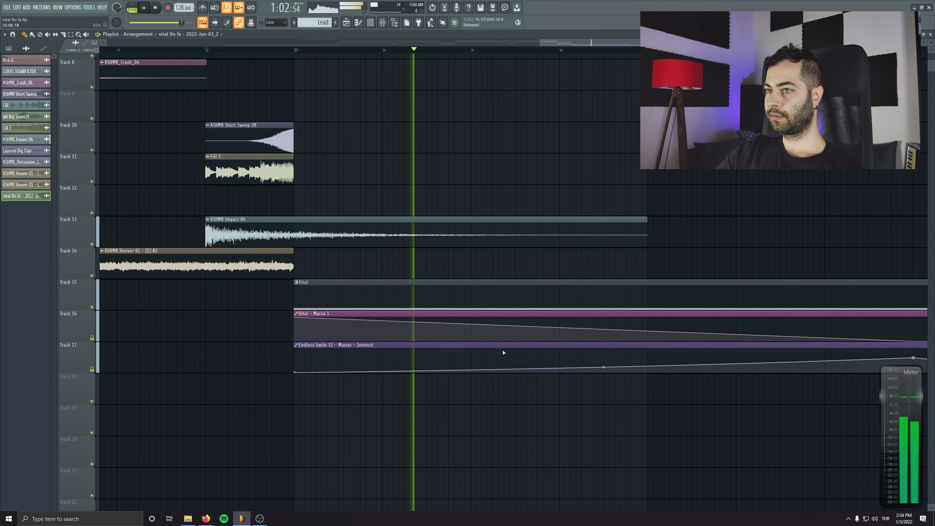
key("space")
Move the copied Vital clip and both automation clips on Tracks 15 to 17 to start at bar 29.
scroll(513, 293, "down", 3)
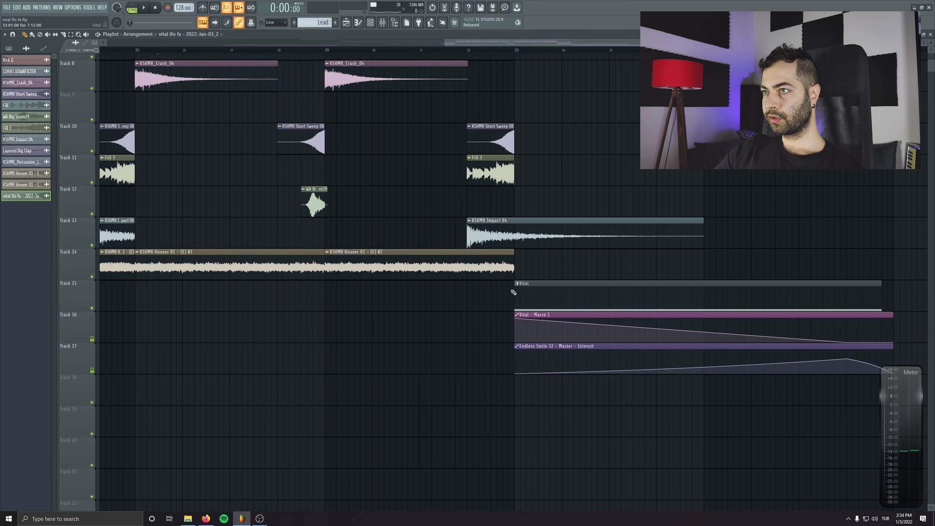
scroll(512, 292, "up", 6)
left_click_drag(445, 291, 392, 288)
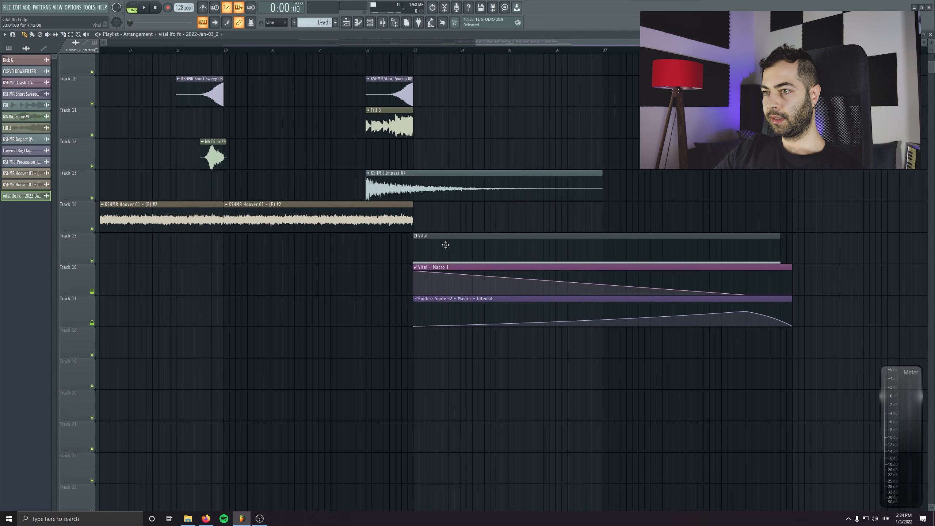
left_click_drag(451, 242, 278, 253)
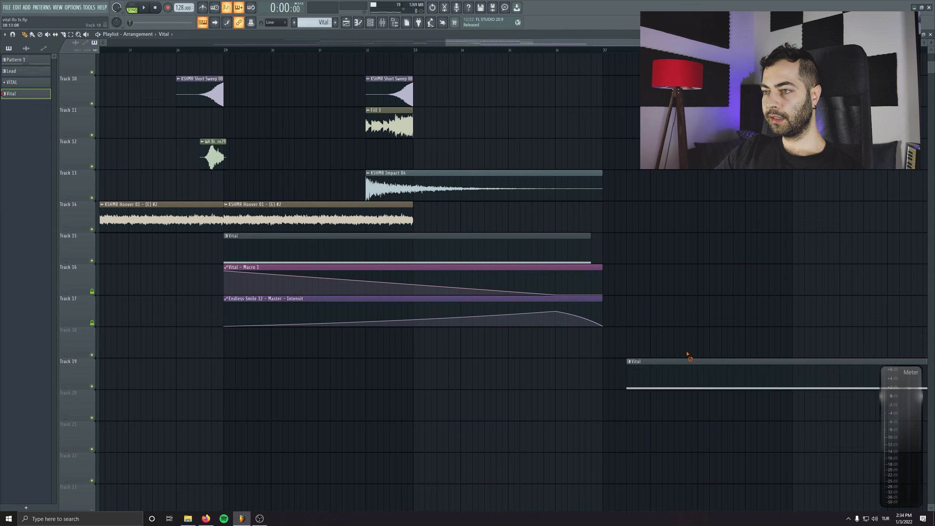
Make the copied Macro 1 automation clip on Track 16 unique and flatten its curve to zero.
right_click(227, 269)
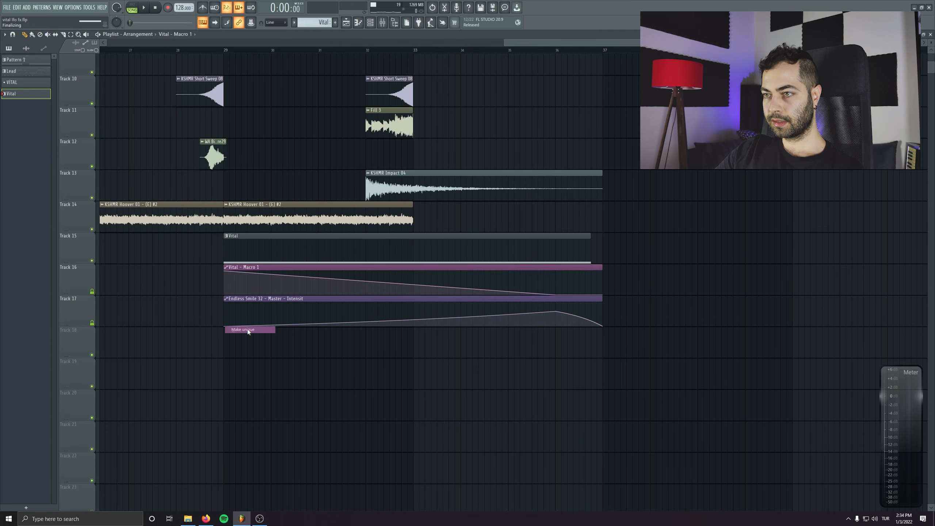
scroll(234, 285, "up", 2)
left_click_drag(253, 337, 255, 375)
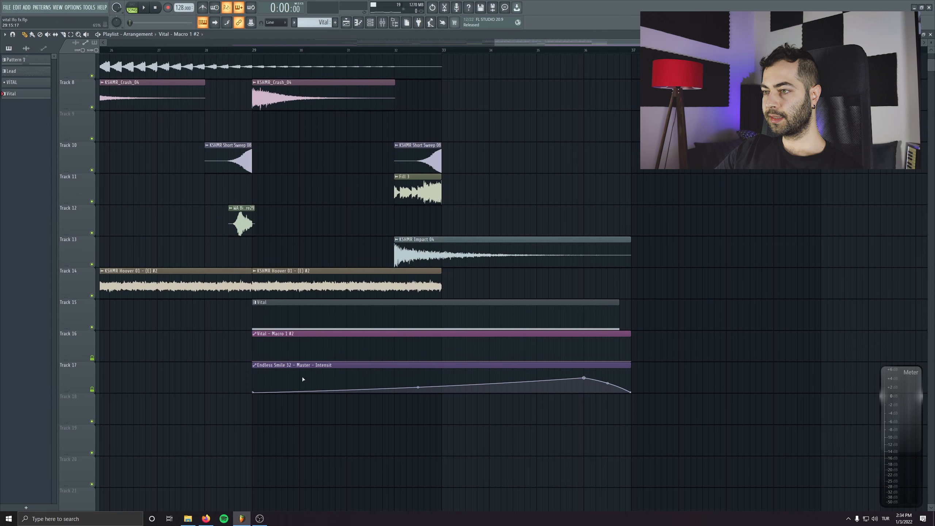
Mute the Pattern 1 clip at bar 29 and reshape the Macro 1 curve to rise from bar 31, peak at 33 and reach zero at 36.
scroll(194, 63, "up", 5)
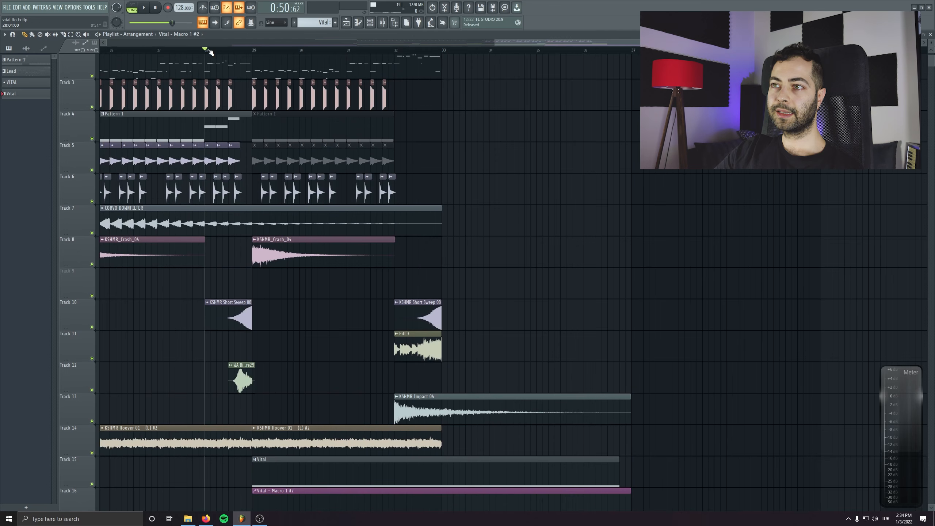
scroll(254, 246, "up", 2)
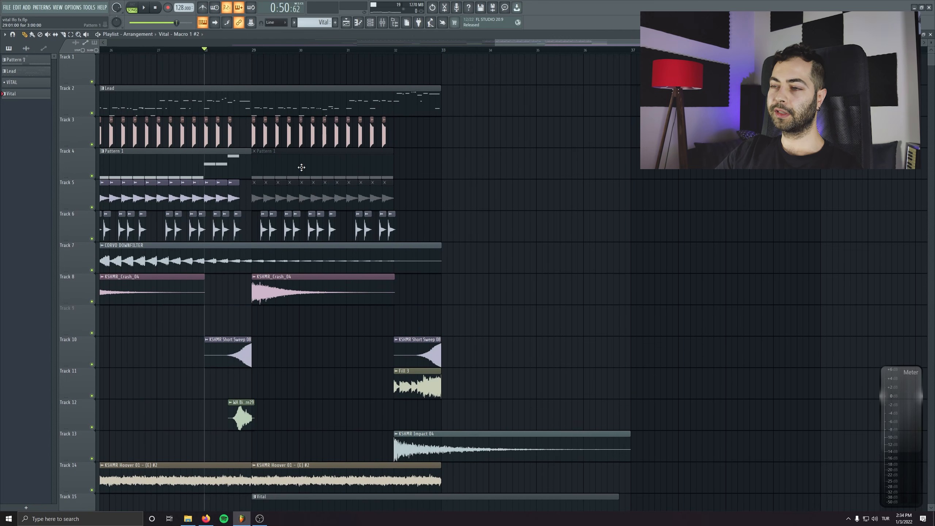
scroll(301, 167, "down", 5)
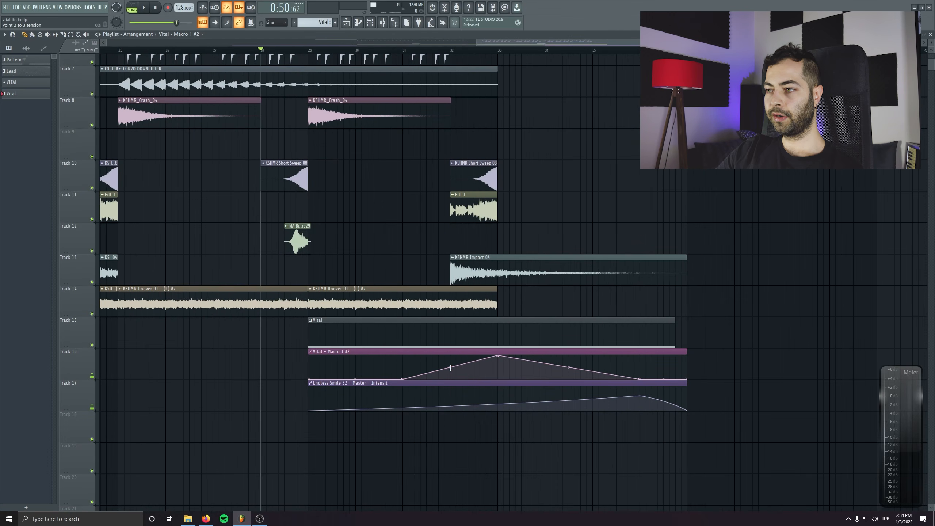
Mute the Track 3 kicks from bar 29, re-enable the Track 5 clips there, and play the section through the new Vital riser.
scroll(450, 367, "up", 5)
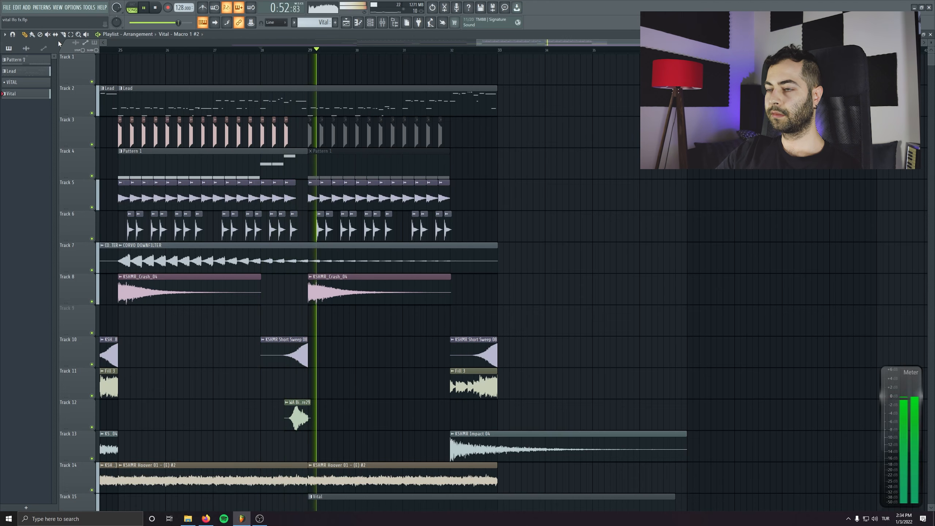
scroll(370, 269, "down", 6)
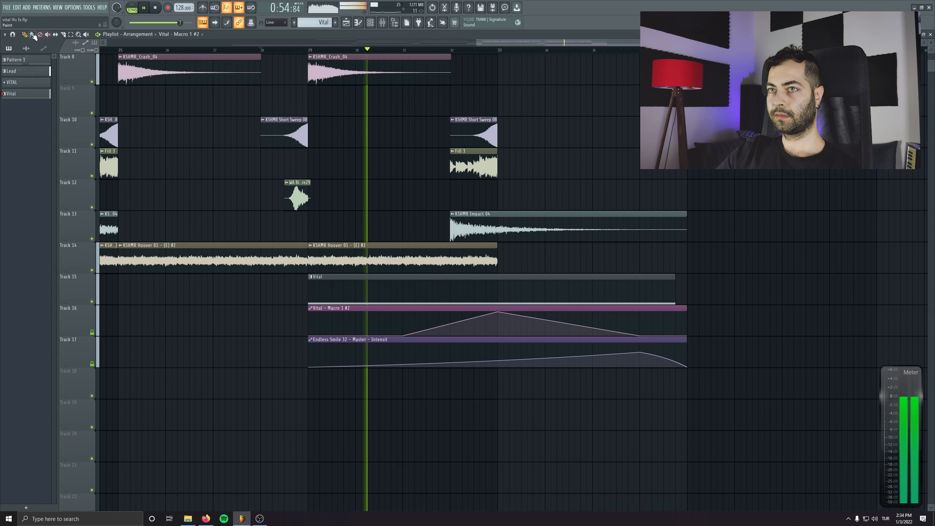
double_click(363, 284)
key("Escape")
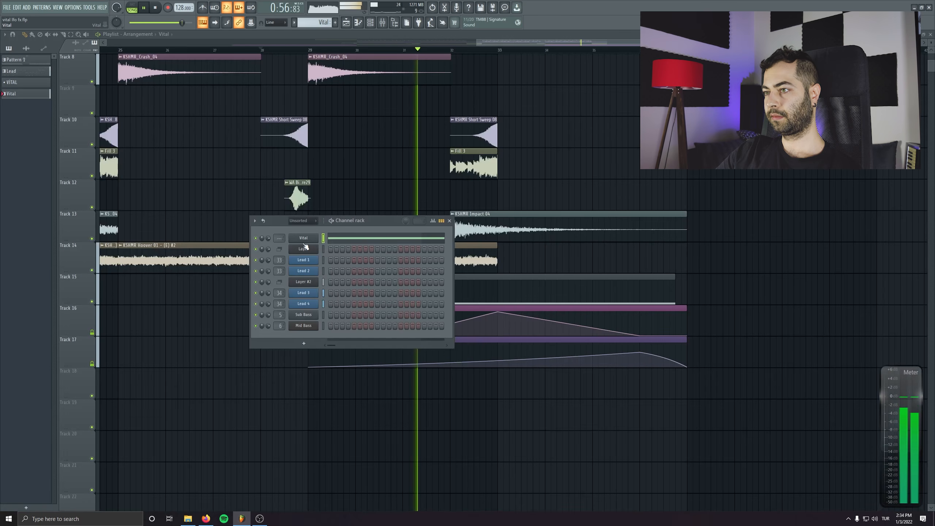
key("Escape")
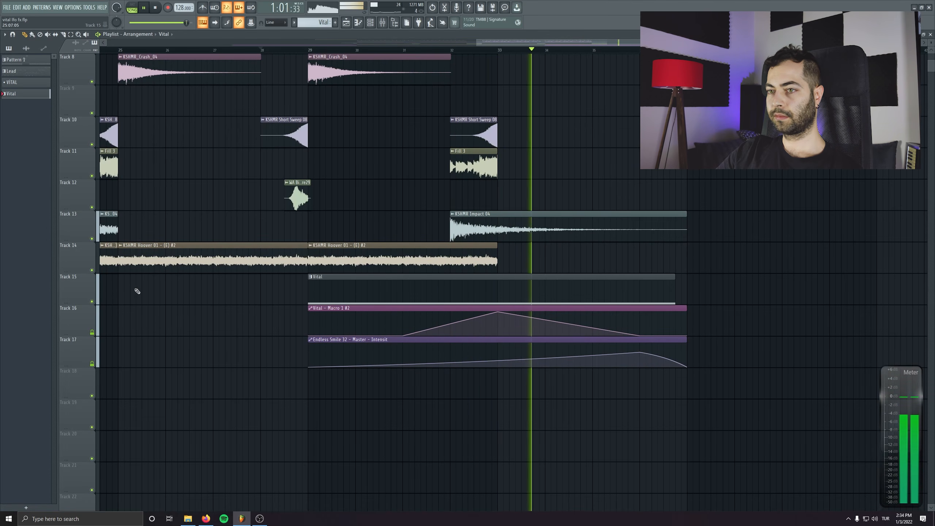
Solo the Vital track with its two automation tracks and play it from bar 29.
key("space")
left_click(92, 302, "ctrl")
key("space")
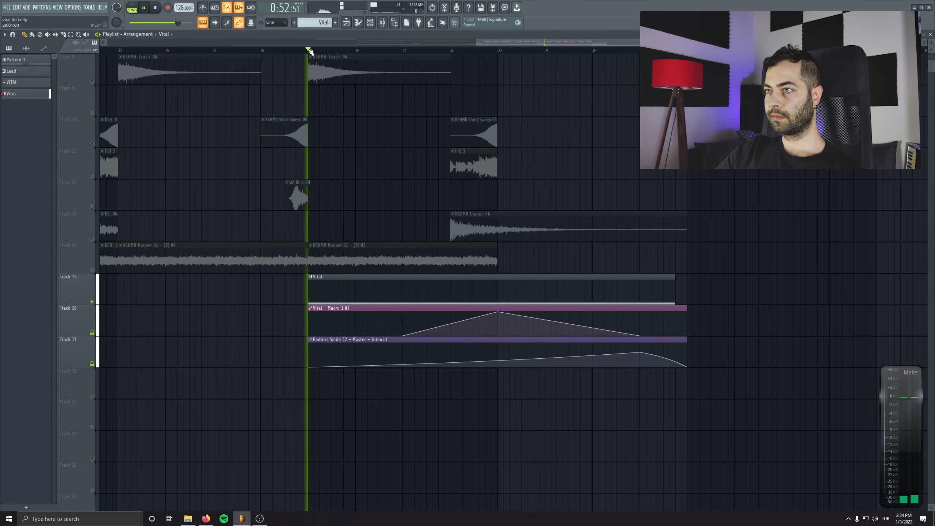
Route the Vital channel to mixer Insert 15, add Fruity Balance there, and set its volume to 2.0 dB.
left_click(370, 23)
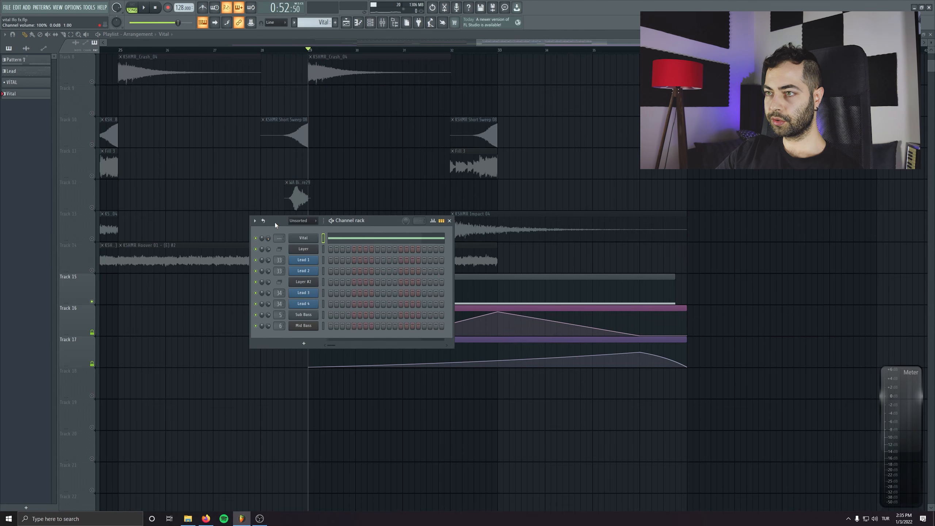
left_click_drag(275, 222, 305, 359)
key("space")
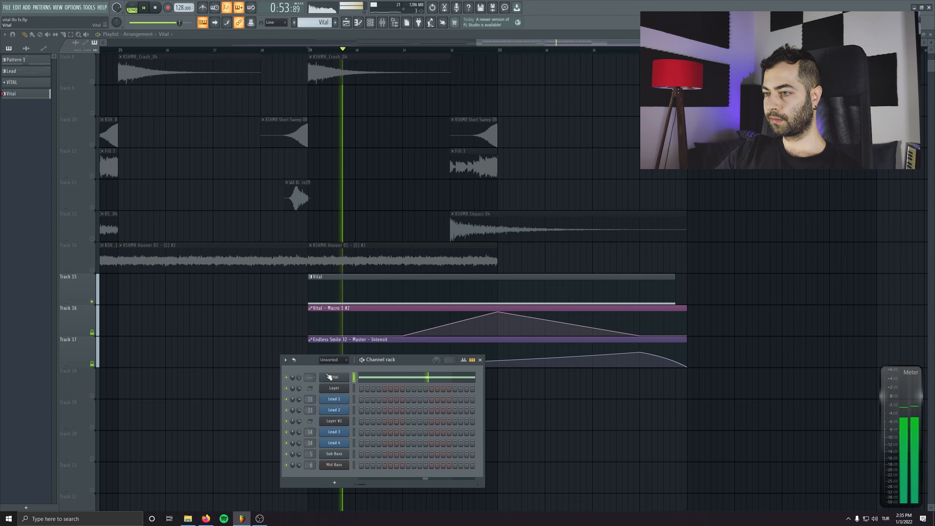
double_click(309, 378)
left_click(63, 432)
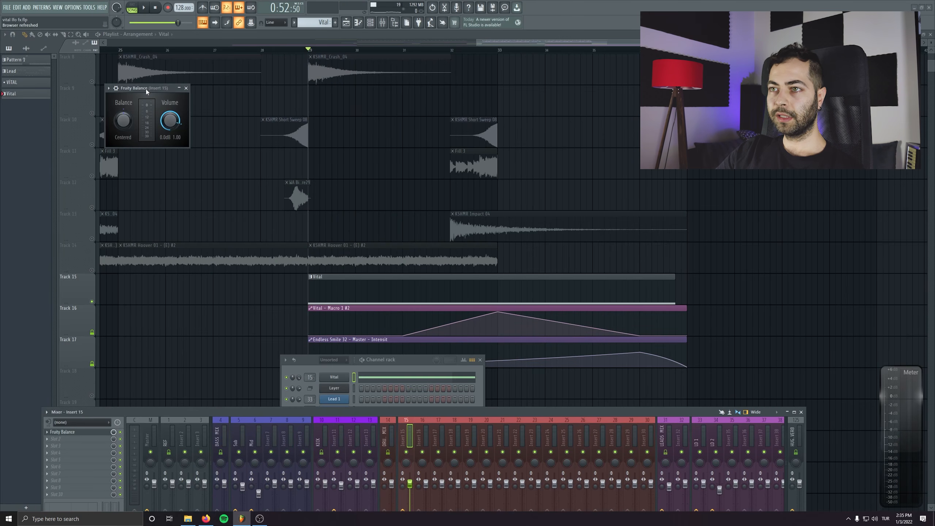
left_click_drag(146, 89, 248, 204)
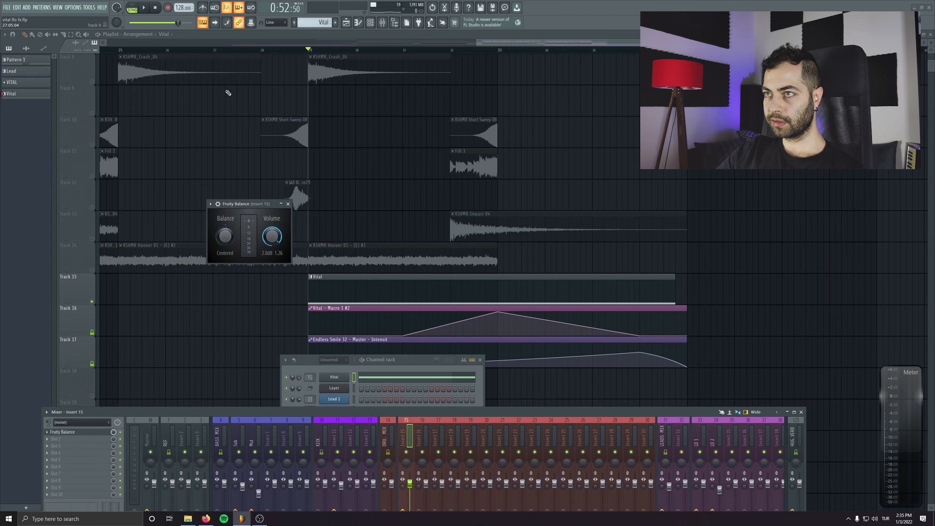
Play the section from bar 27 and set Fruity Balance on Insert 15 to 2.8 dB, closing the plugin and mixer.
left_click(214, 50)
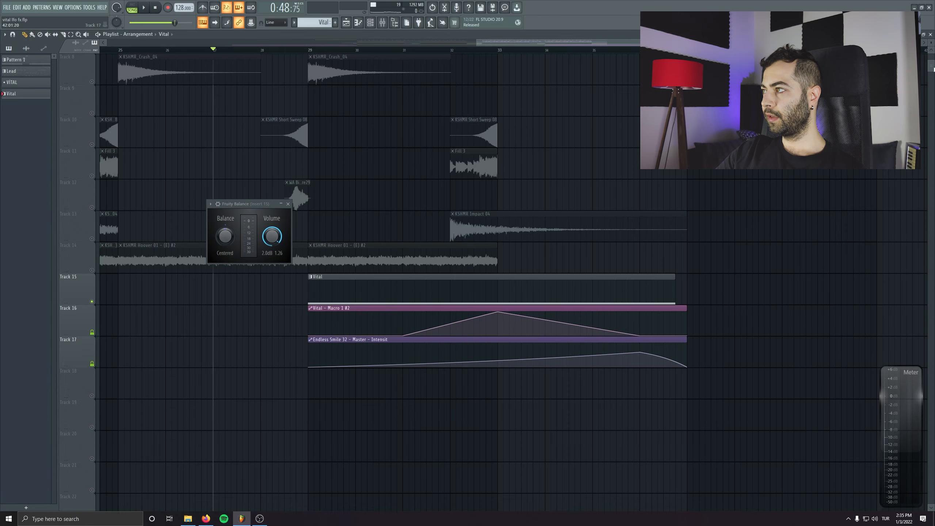
left_click_drag(934, 69, 933, 59)
key("space")
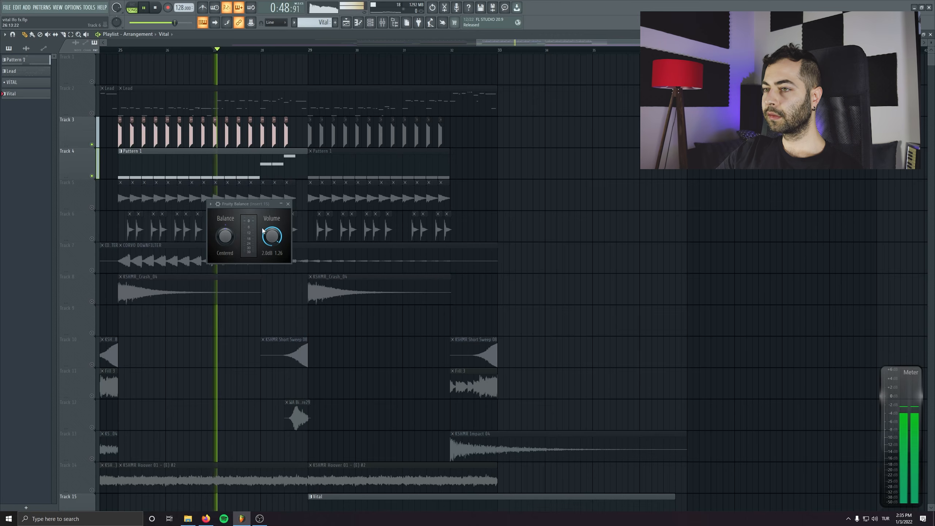
left_click_drag(250, 205, 282, 260)
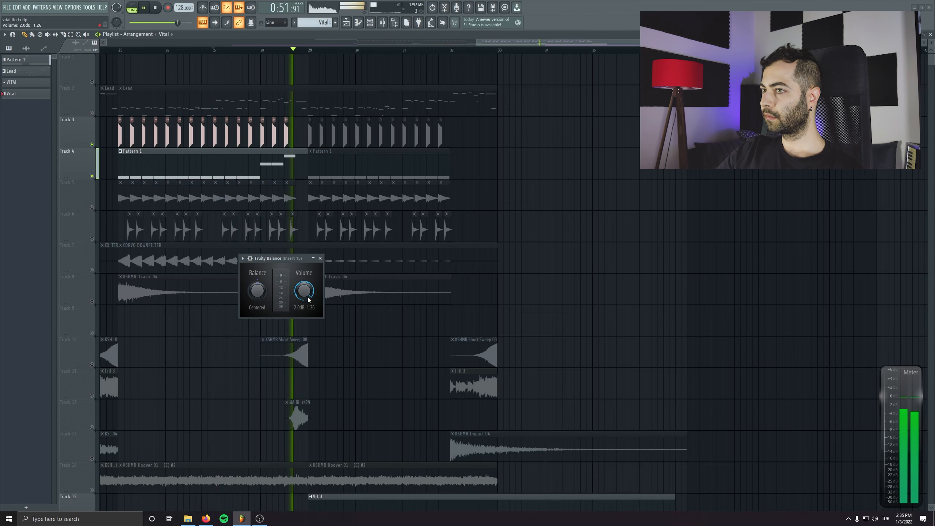
left_click_drag(308, 297, 308, 293)
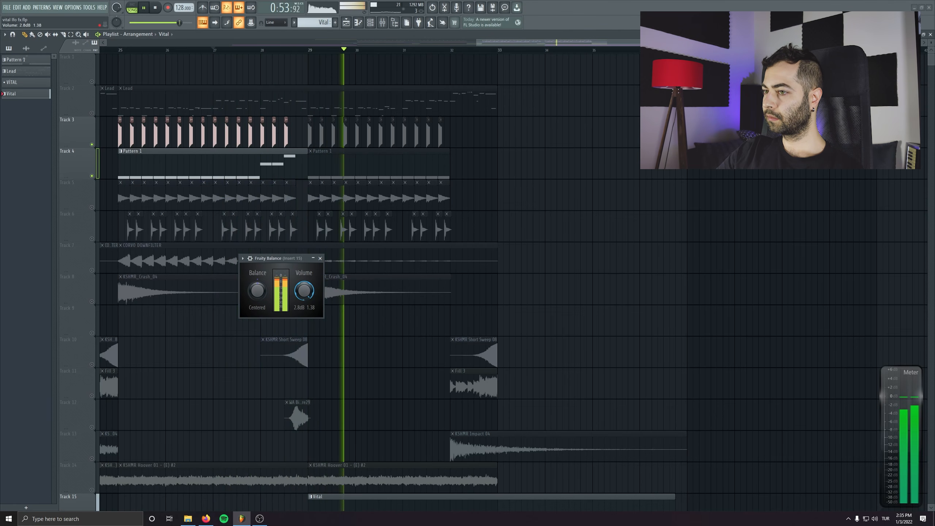
left_click(320, 258)
key("F9")
key("space")
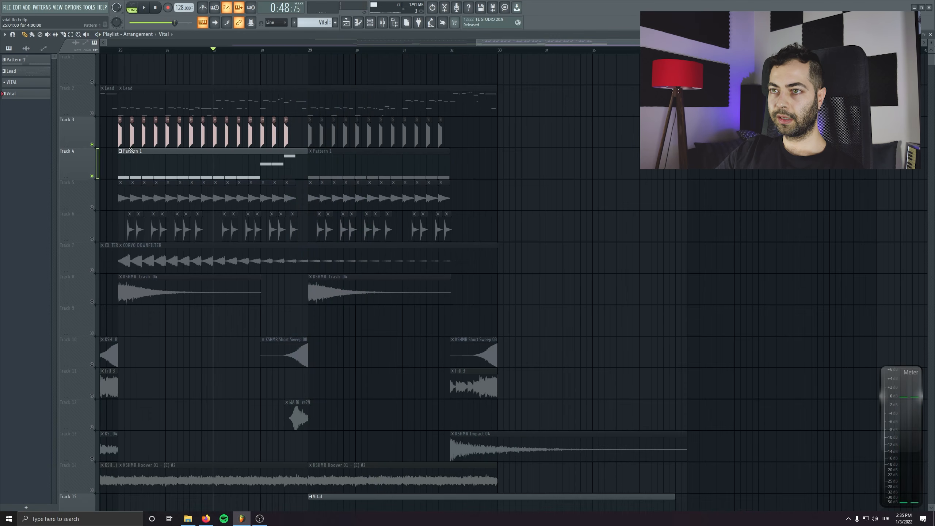
Unsolo the playlist tracks and play the full mix from bar 27 through the second Vital riser.
right_click(91, 114)
left_click_drag(460, 460, 507, 221)
key("space")
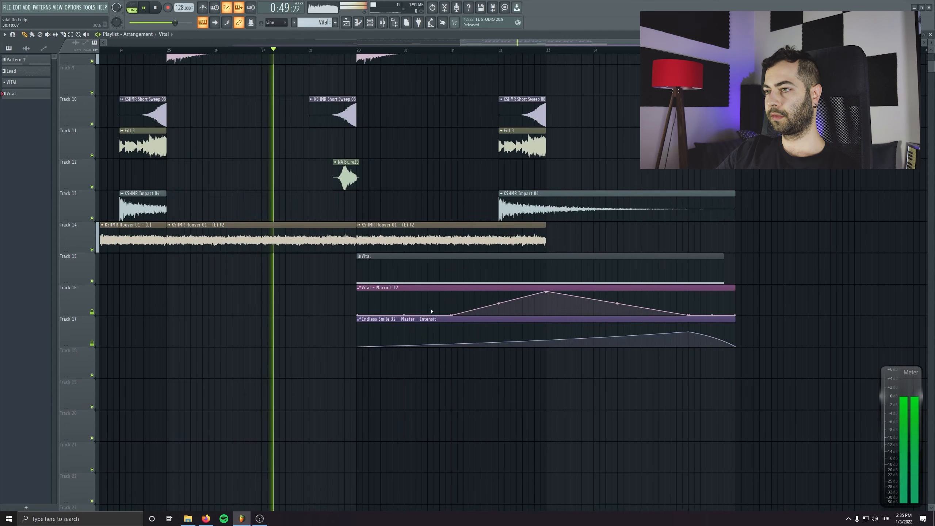
scroll(424, 323, "up", 5)
scroll(424, 317, "down", 5)
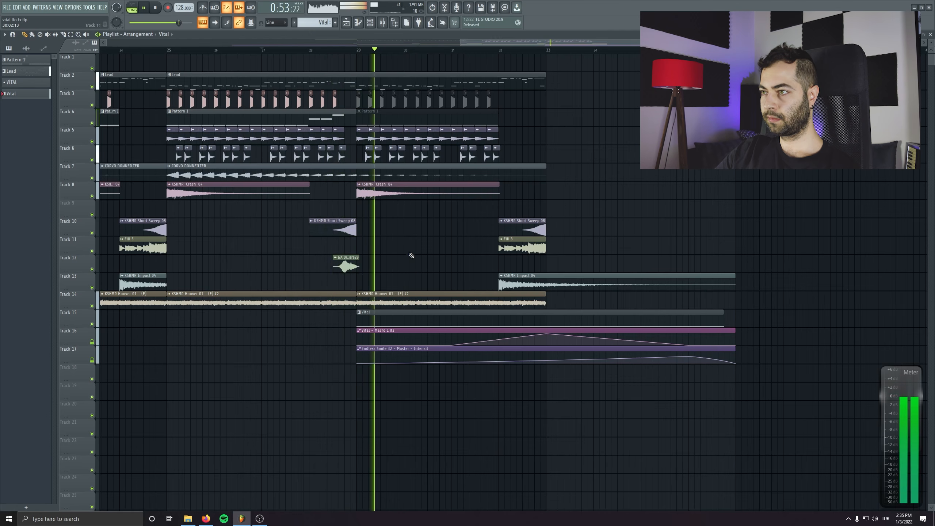
left_click_drag(409, 252, 388, 301)
scroll(409, 239, "up", 3)
left_click_drag(413, 236, 348, 315)
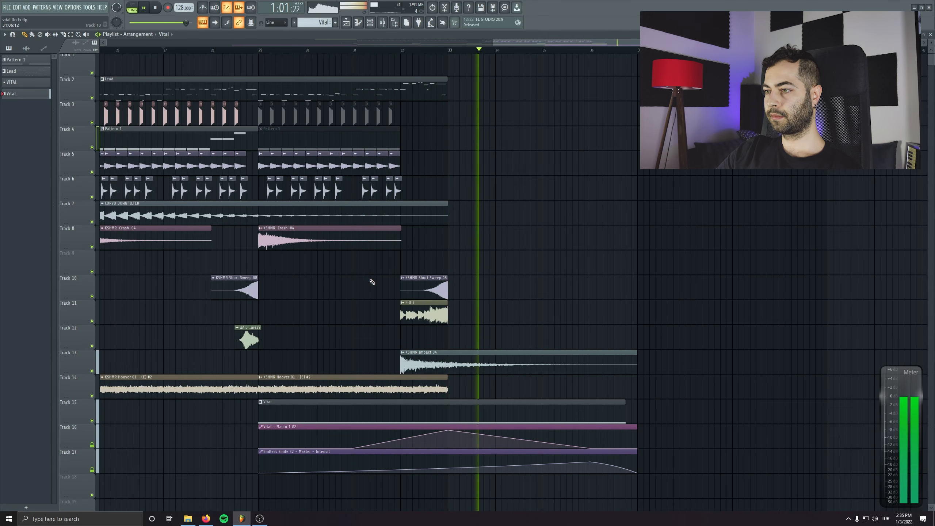
Make the second Endless Smile automation clip unique, shape it to rise from bar 31, peak at 33 and reach zero at 36, and play it.
scroll(364, 255, "down", 1)
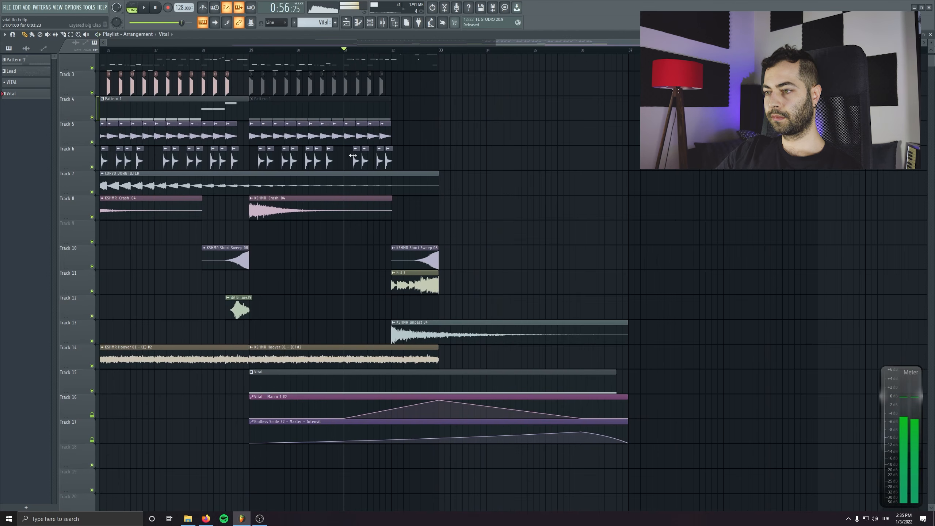
scroll(332, 273, "down", 5)
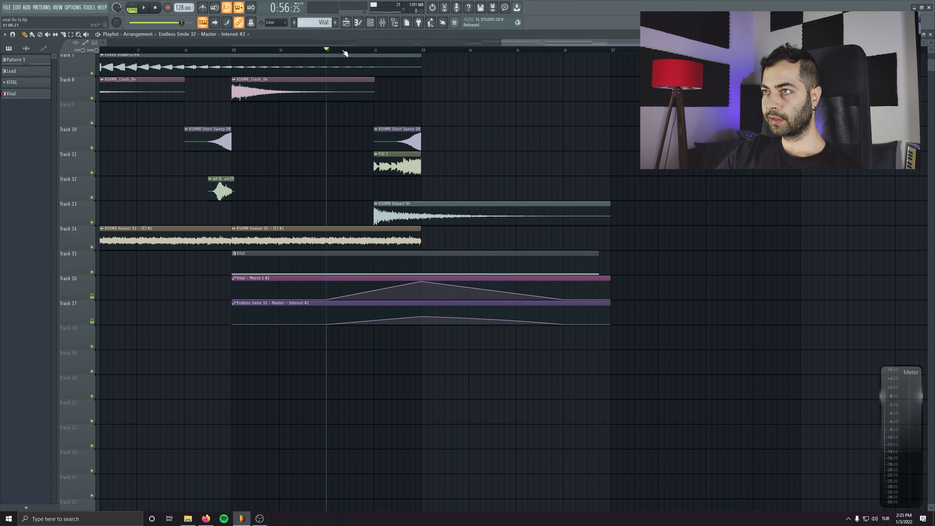
key("space")
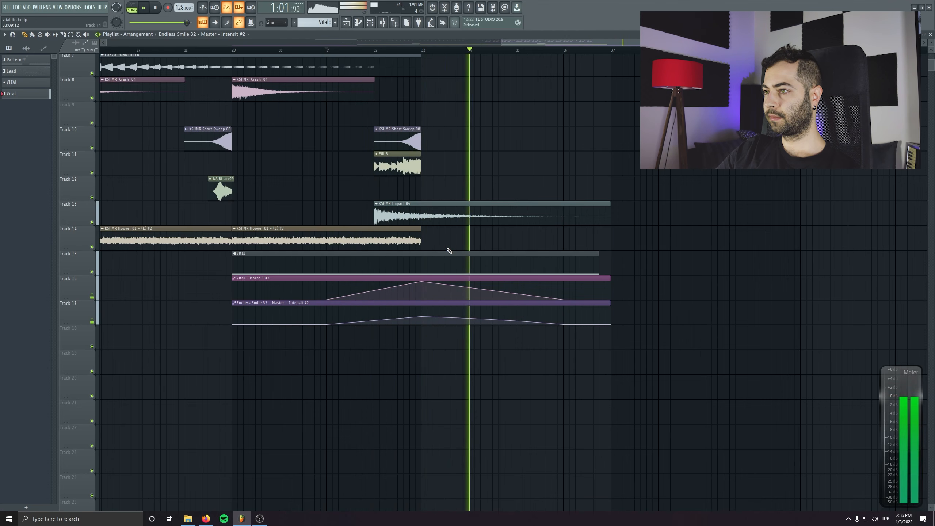
Move the KSHMR Impact 04 clip on Track 13 to start at bar 33, and view Fruity Parametric EQ 2 in the mixer.
left_click_drag(441, 214, 489, 214)
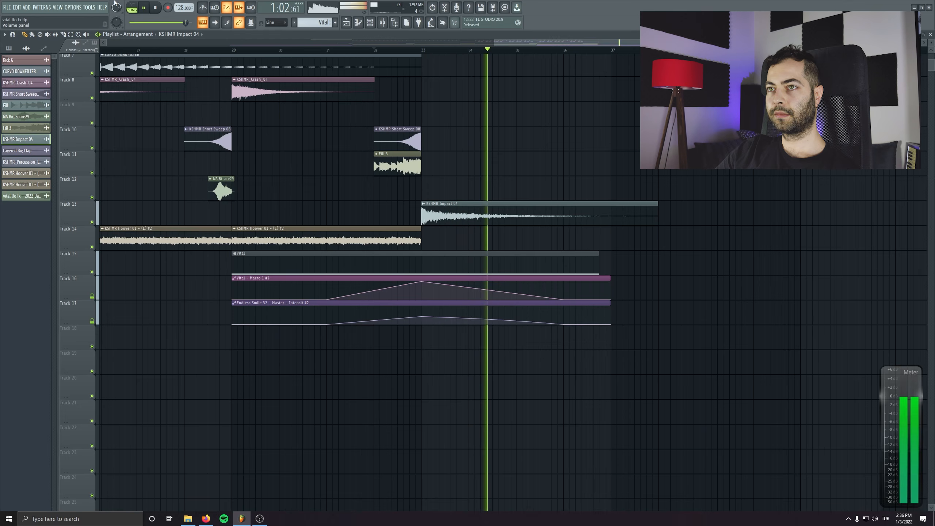
key("F6")
key("space")
key("F9")
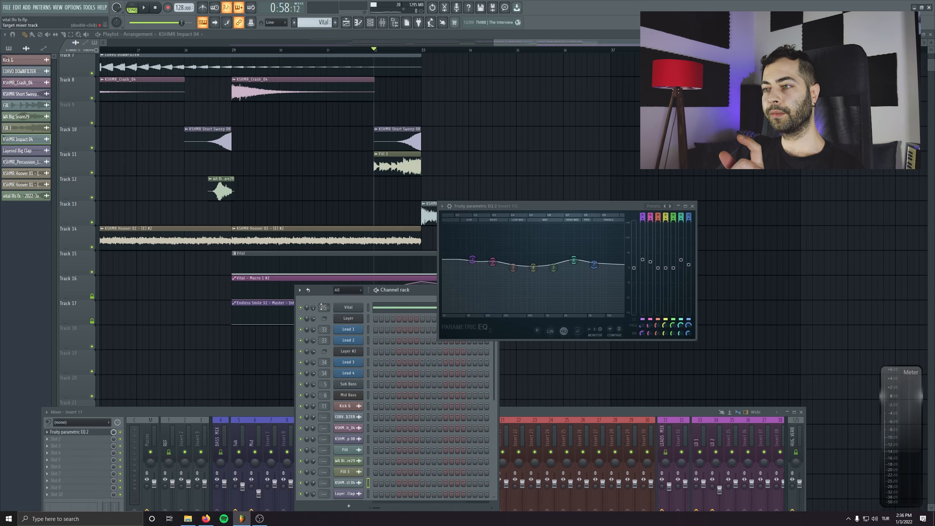
left_click_drag(568, 213, 670, 250)
key("F6")
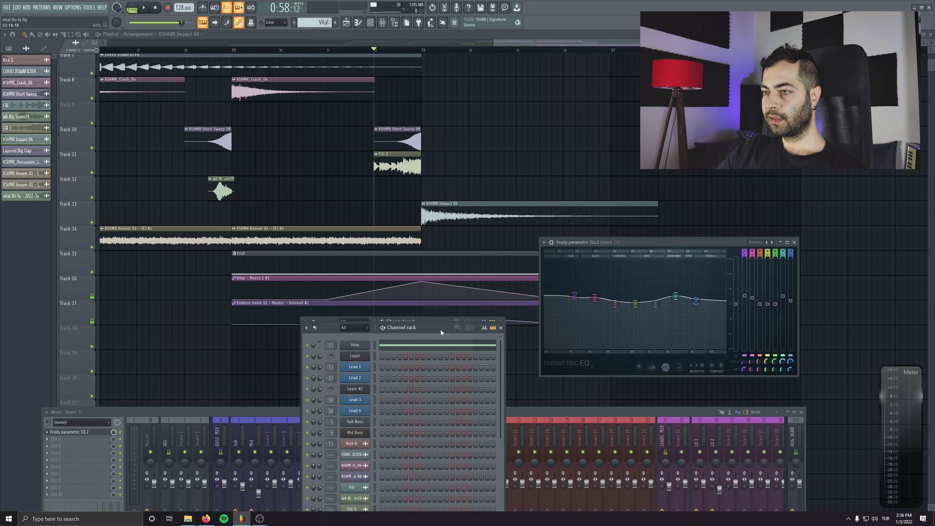
key("F9")
Select bars 29 to 37, create a channel volume automation clip for Vital, and place it on Track 18.
left_click(233, 51)
left_click_drag(233, 51, 591, 58)
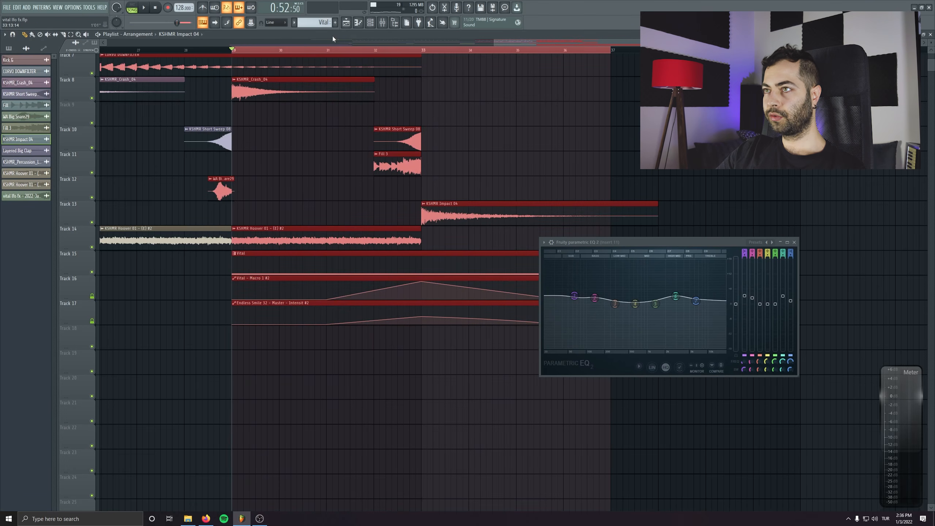
left_click(372, 23)
right_click(327, 453)
left_click(365, 441)
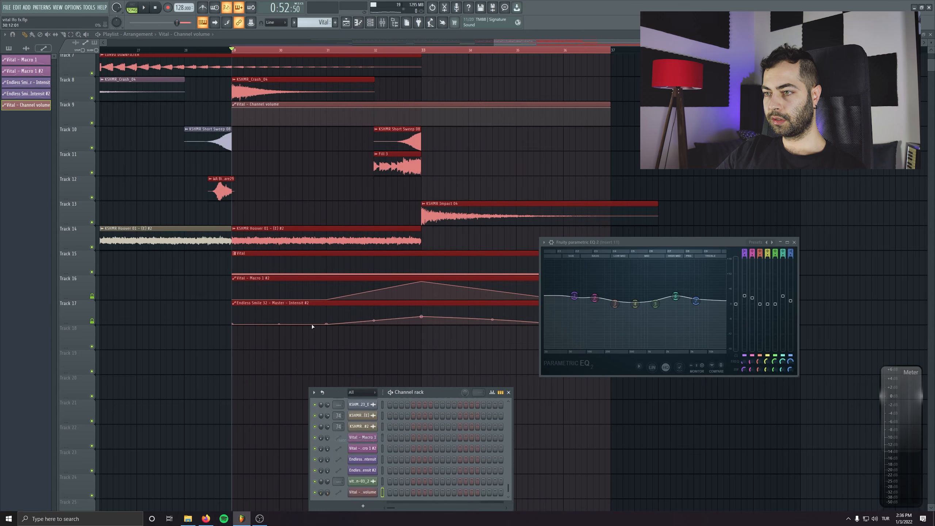
key("F6")
left_click_drag(599, 241, 623, 357)
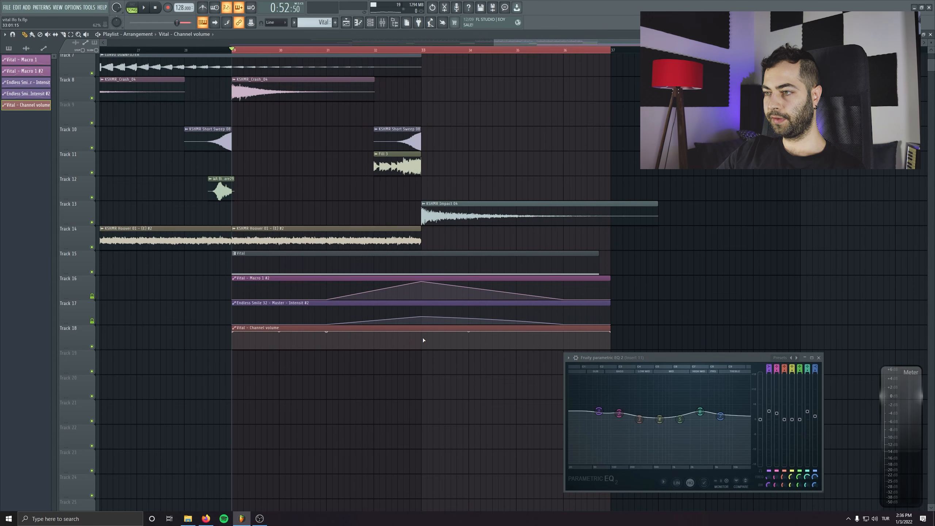
Shape the Vital channel volume curve with a dip at bar 33, and trim the second Vital clip to end at bar 36.
key("space")
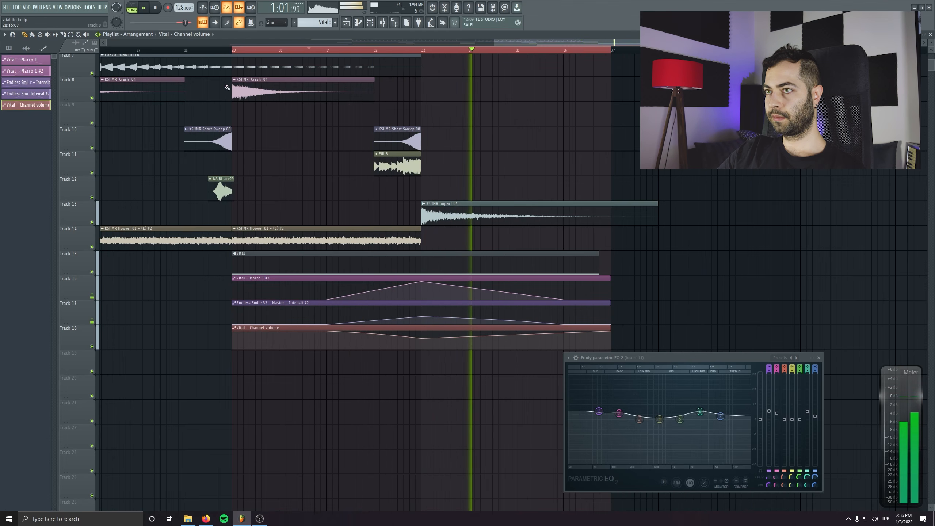
scroll(253, 218, "down", 4)
scroll(441, 266, "down", 3)
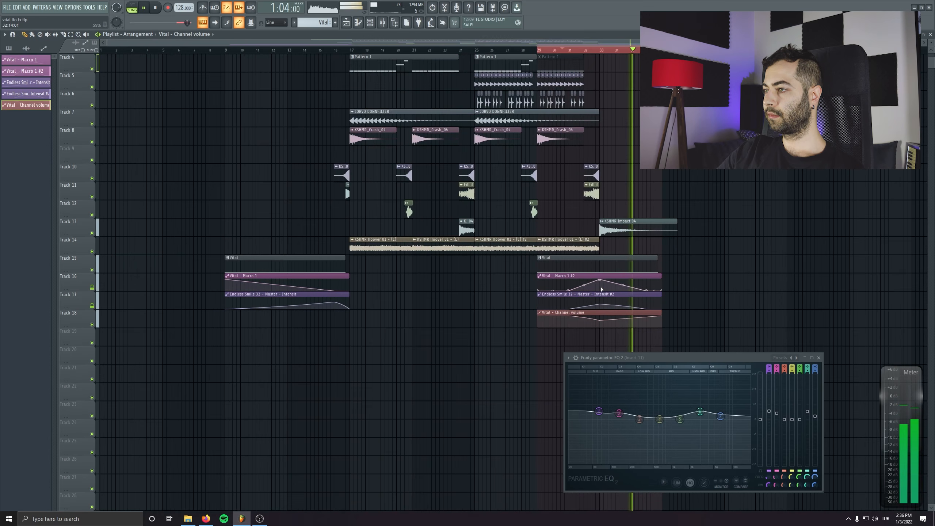
left_click_drag(643, 323, 462, 304)
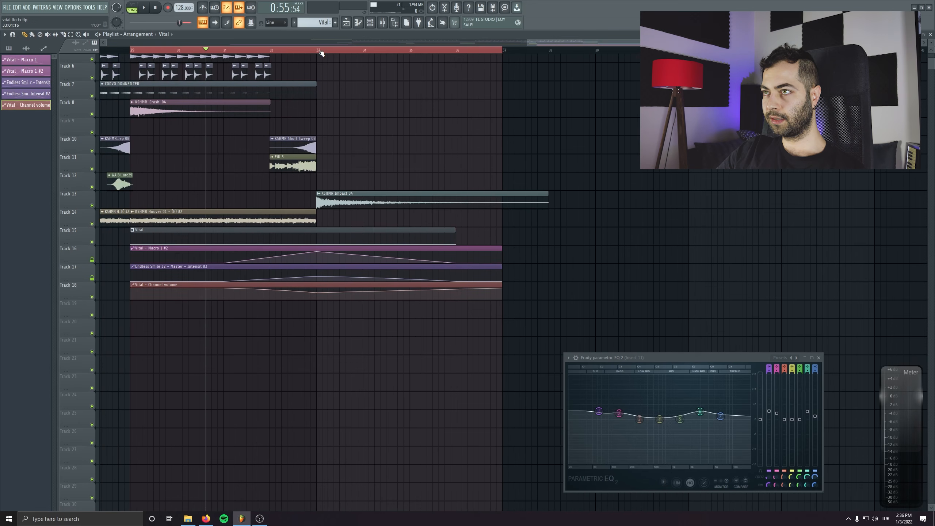
Fade the Vital channel volume to zero at bar 37, and raise the Endless Smile and Macro 1 points at bar 36.
left_click(319, 50)
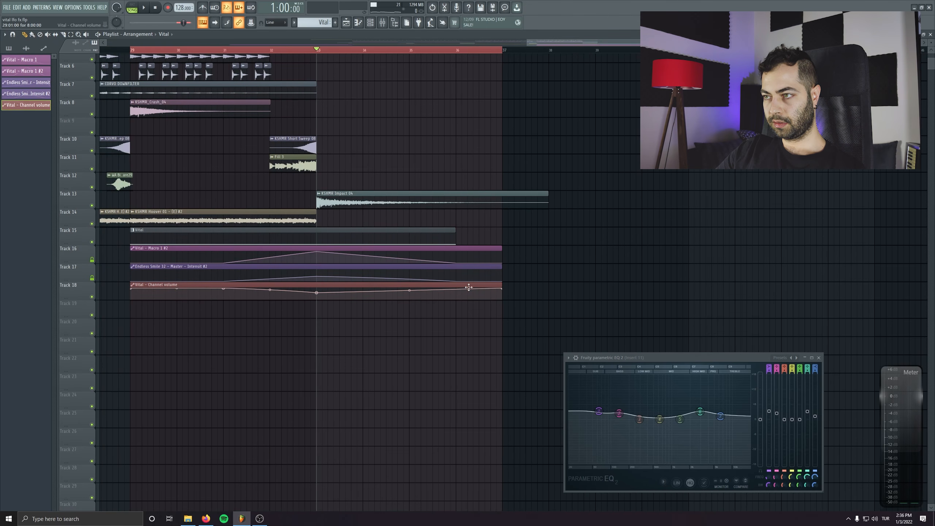
left_click_drag(502, 290, 504, 305)
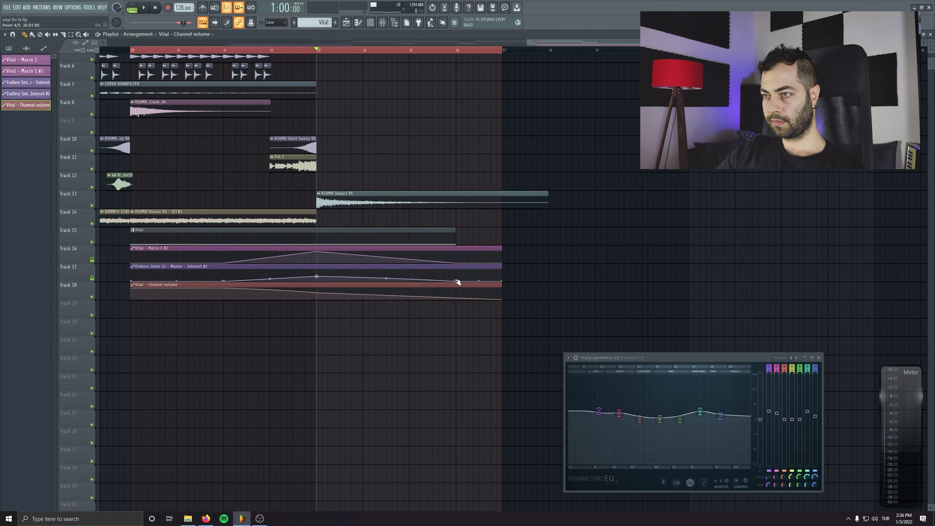
left_click_drag(457, 282, 456, 258)
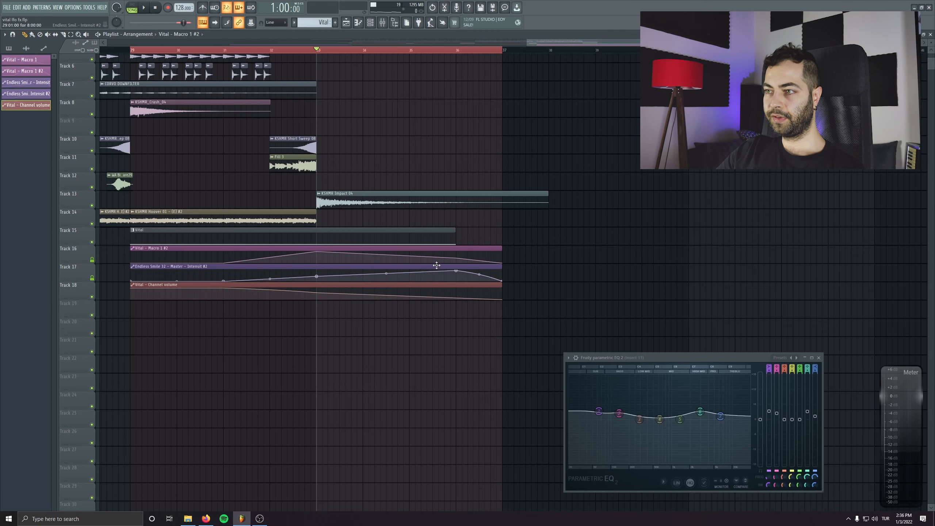
Play the end transition from bar 33 through the Macro 1, Endless Smile and channel volume curves.
scroll(438, 266, "up", 4)
key("space")
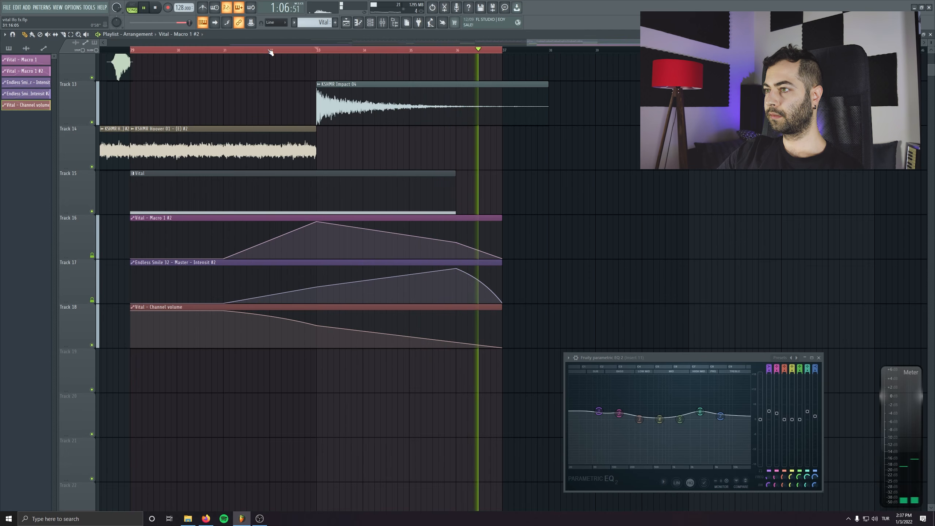
key("space")
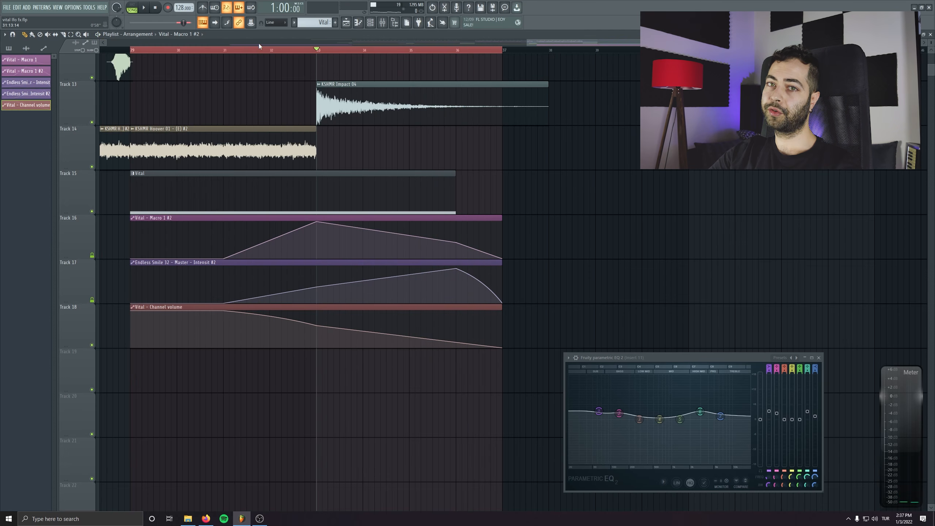
Review the whole arrangement, placing the playhead at bar 9 where the first Vital riser starts.
left_click(111, 49)
scroll(272, 230, "down", 3)
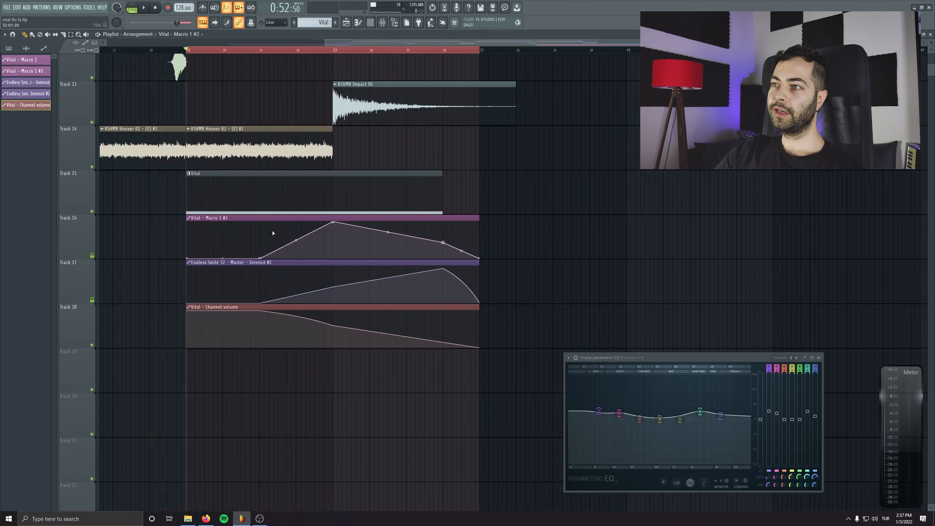
scroll(272, 232, "down", 3)
left_click_drag(414, 233, 305, 282)
scroll(304, 292, "down", 4)
left_click(120, 49)
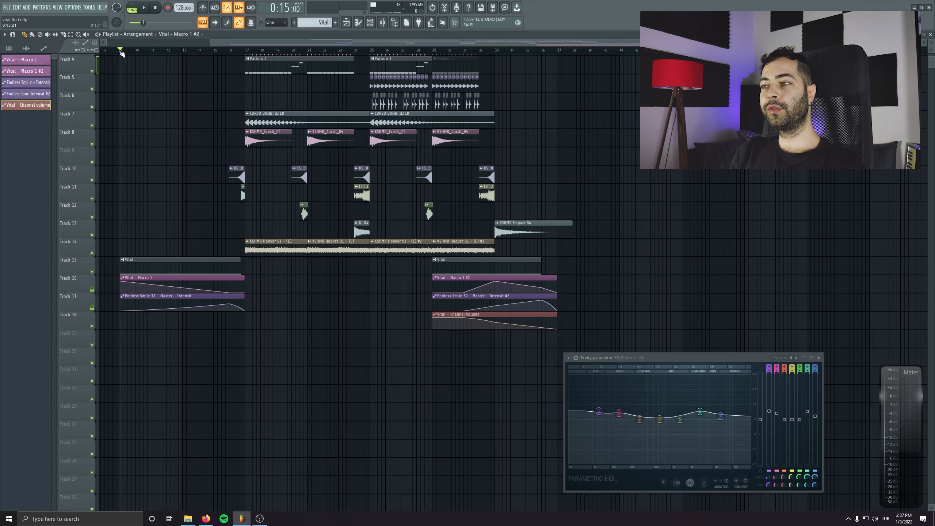
left_click_drag(412, 125, 353, 178)
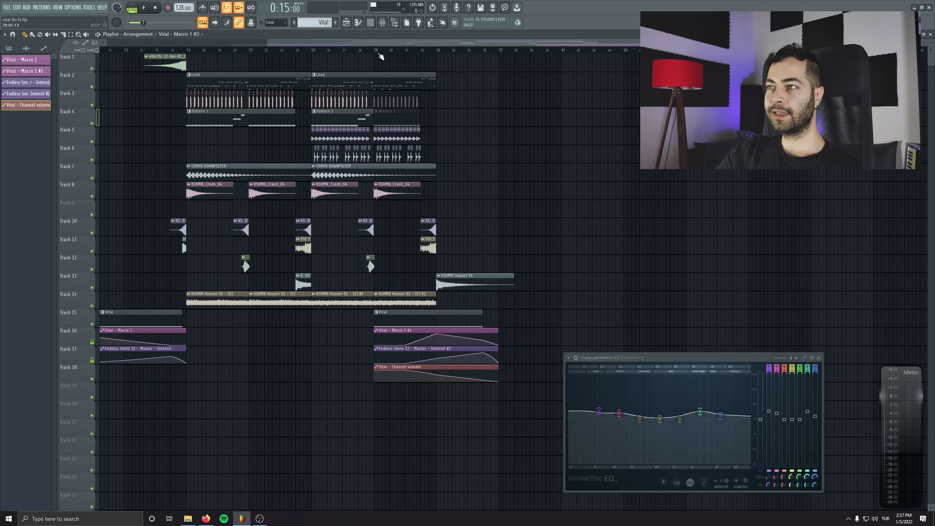
Select bars 29 to 33, then isolate Tracks 3, 4 and 5 together with the locked automation tracks.
left_click_drag(376, 51, 437, 54)
left_click_drag(358, 320, 475, 327)
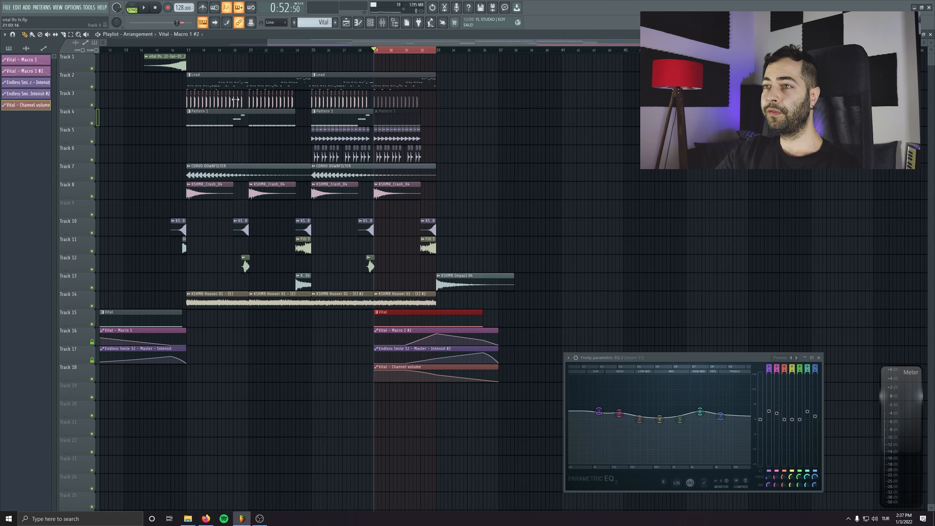
left_click(92, 86, "ctrl")
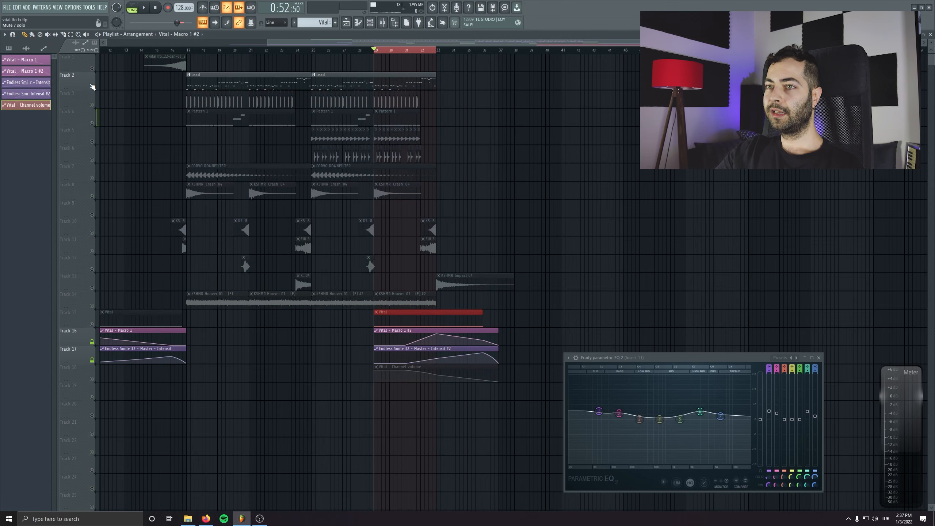
left_click(93, 105, "ctrl")
left_click(93, 123)
left_click(91, 142)
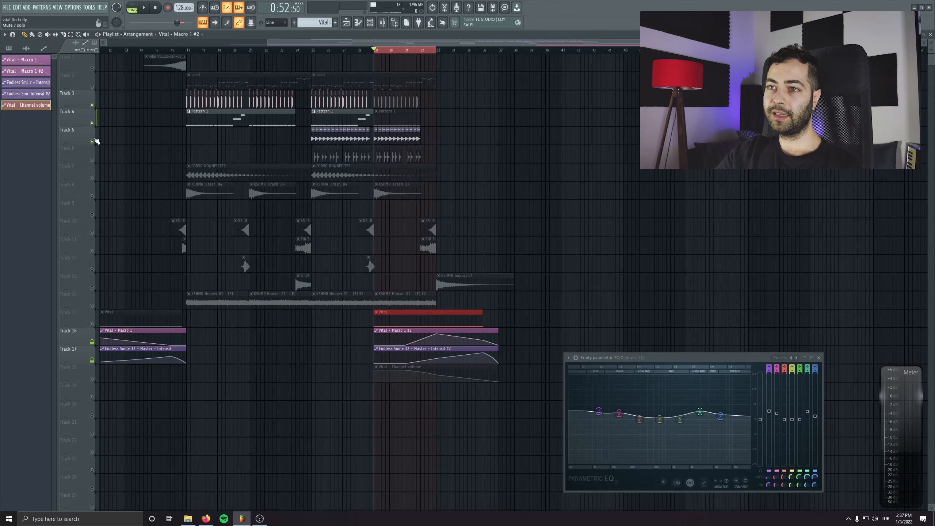
Solo the Lead on Track 2 and select the effect, Vital and automation clips of the end transition.
left_click(92, 87, "ctrl")
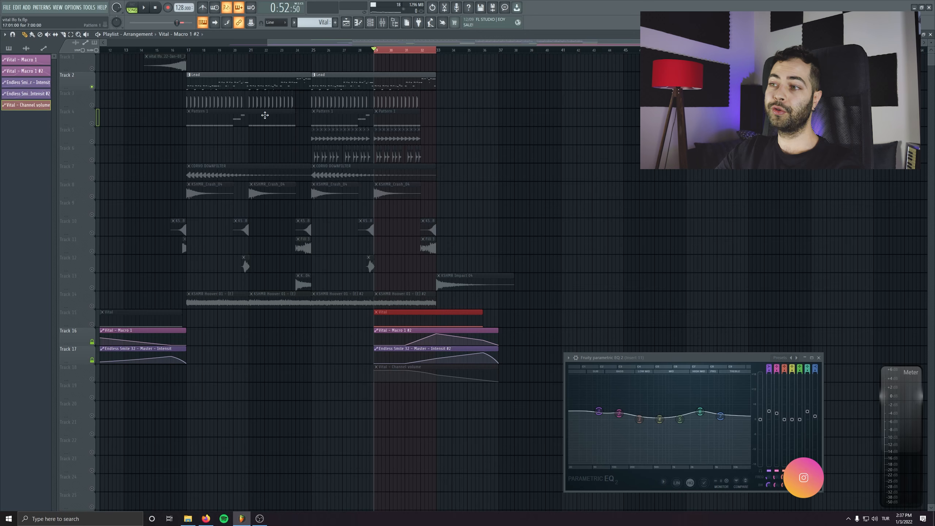
left_click_drag(615, 163, 420, 402)
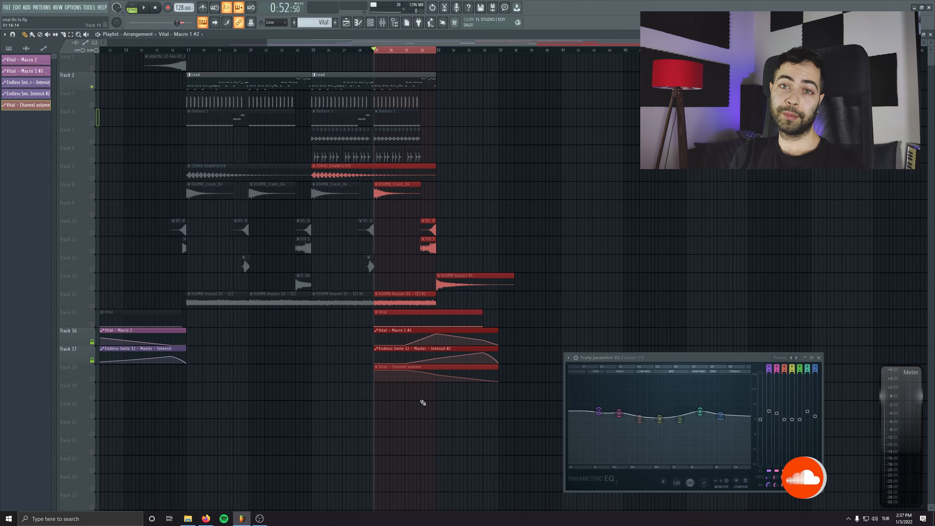